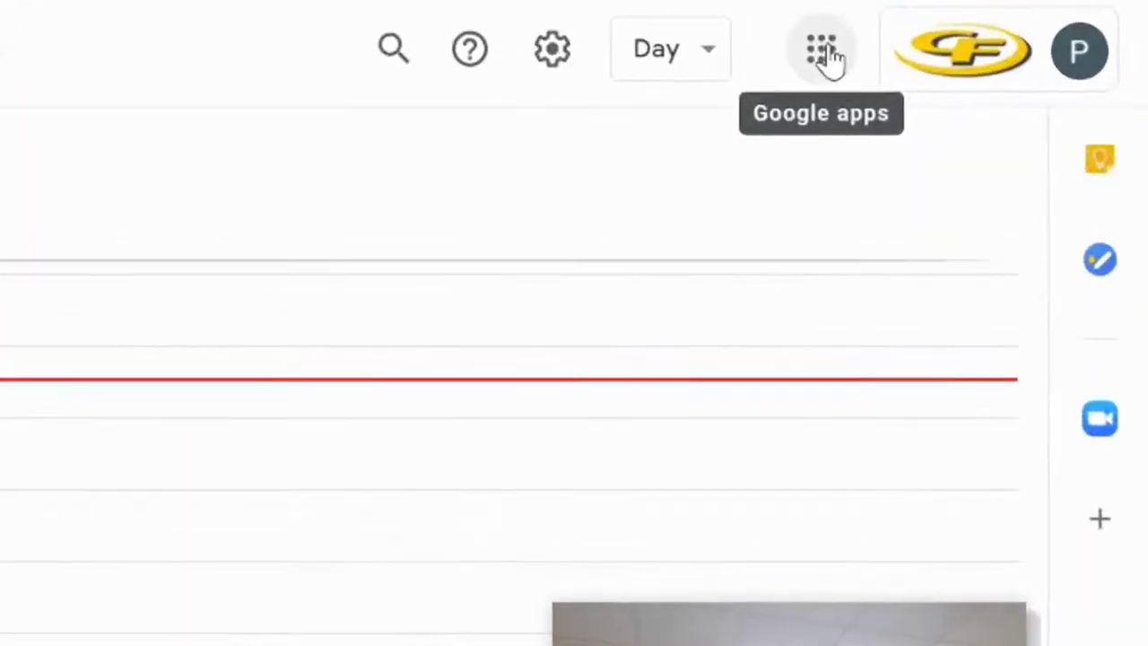
Open Google Calendar from the Google apps and show the day October 22, 2020
left_click(822, 50)
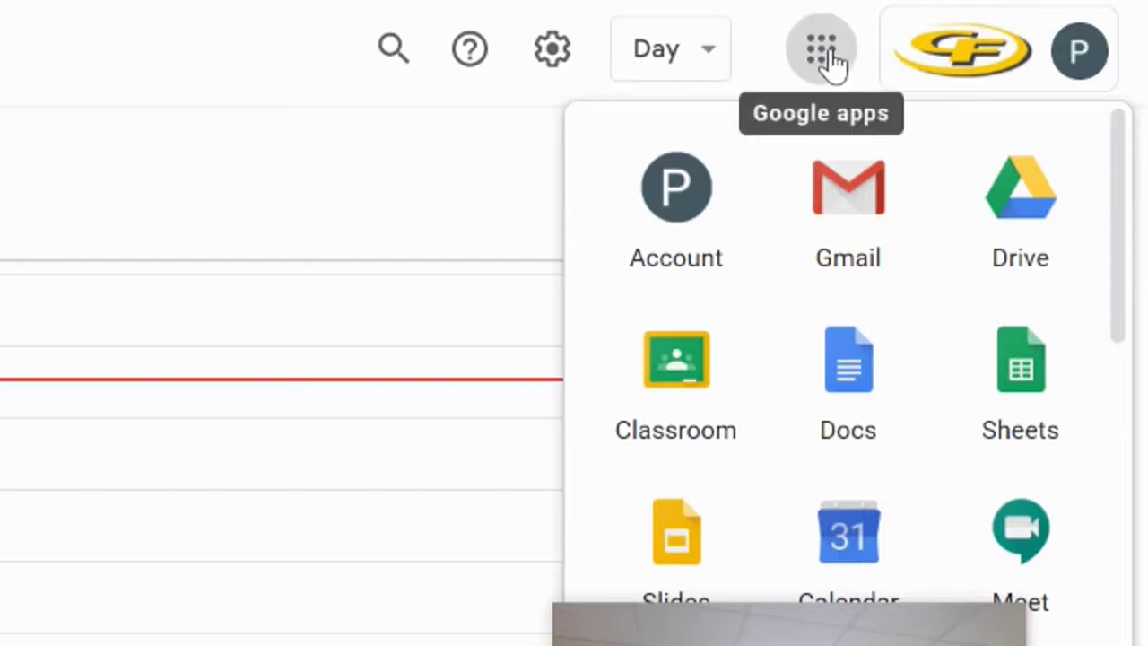
left_click(845, 535)
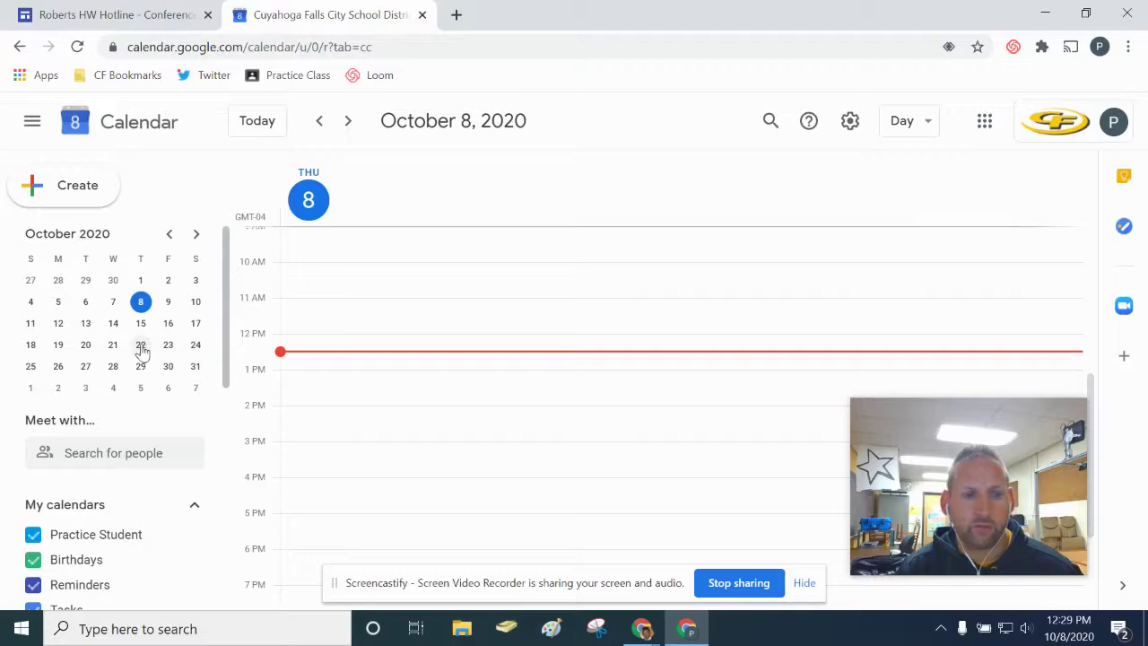
left_click(0, 170)
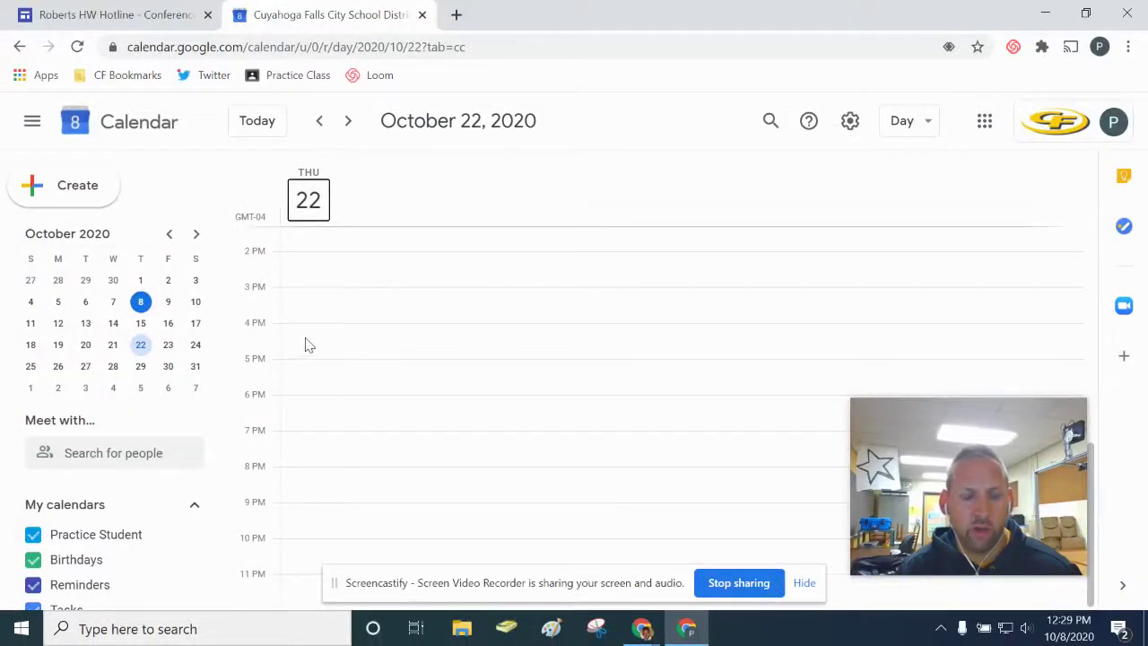
Create an October 22 event from 4:30pm to 7:30pm, titled with the teacher's surname followed by "Parent Teacher Conferences"
mouse_move(298, 348)
left_mouse_down()
mouse_move(295, 440)
mouse_move(291, 345)
left_mouse_up()
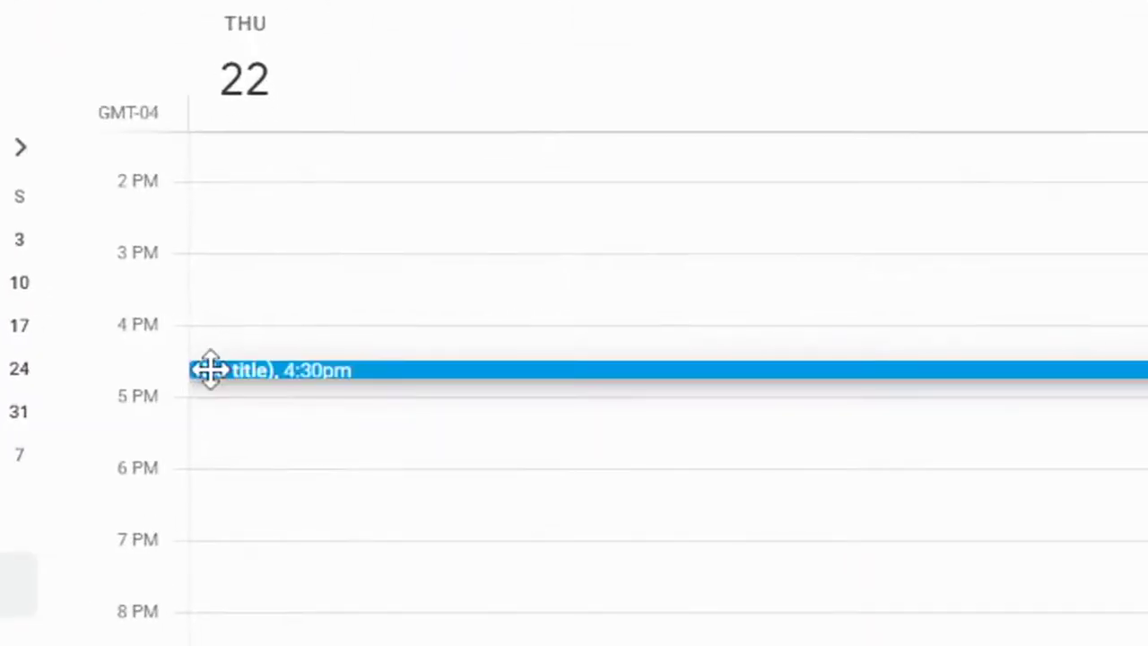
left_click_drag(210, 369, 216, 575)
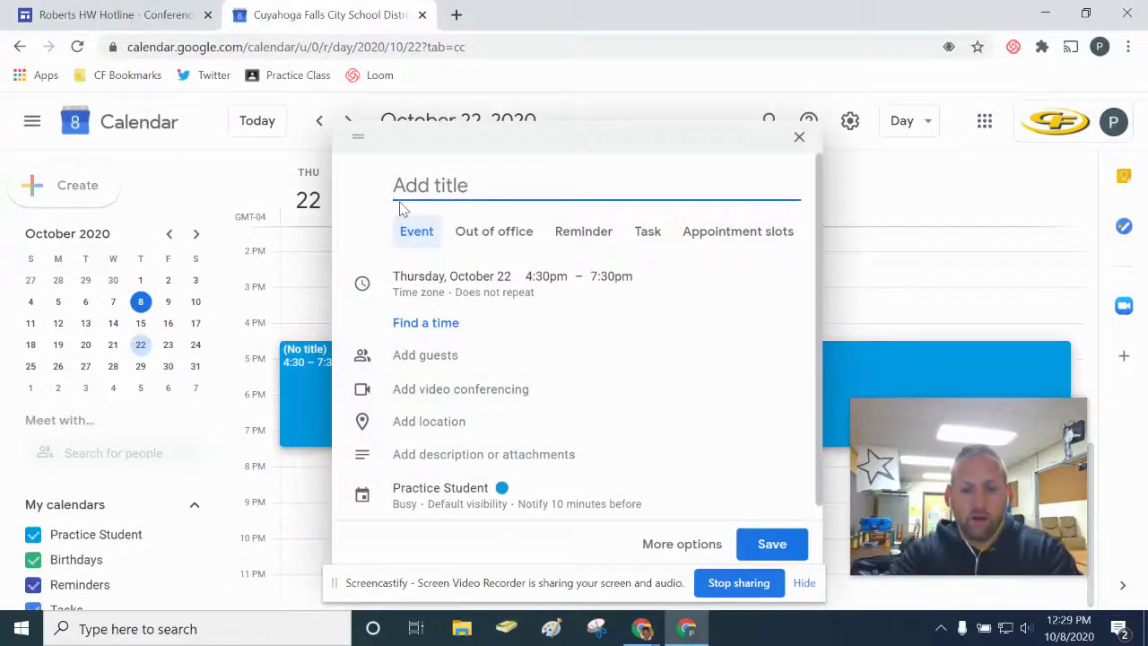
type("Oris Prac")
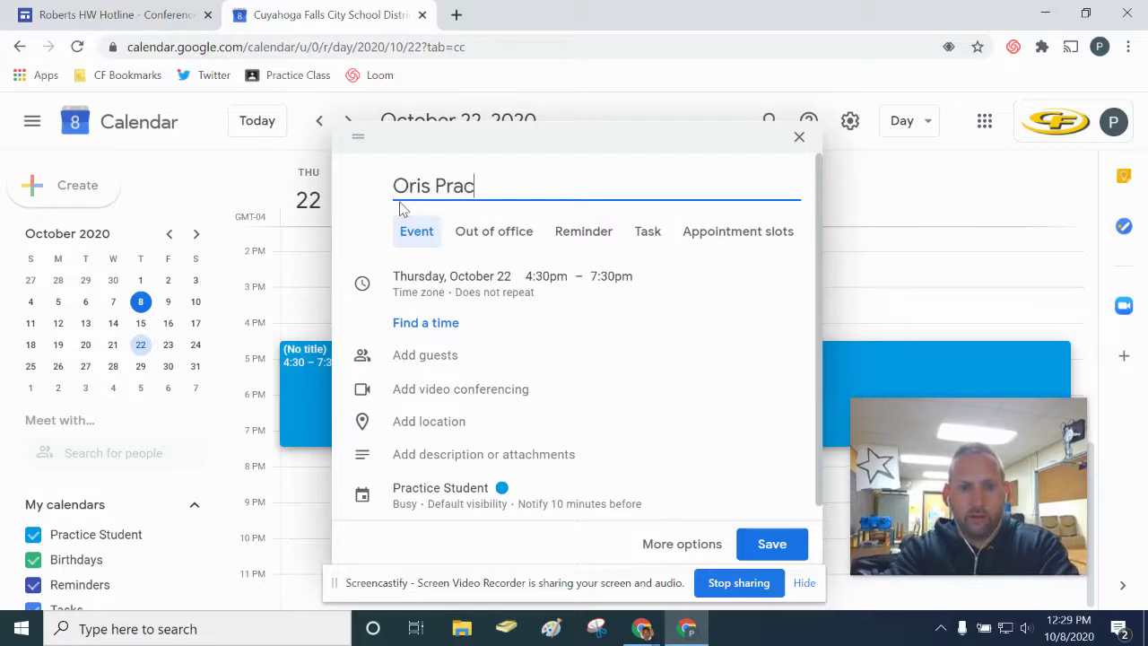
key("BackSpace")
key("BackSpace")
key("BackSpace")
type("arent Teacher Conferenc")
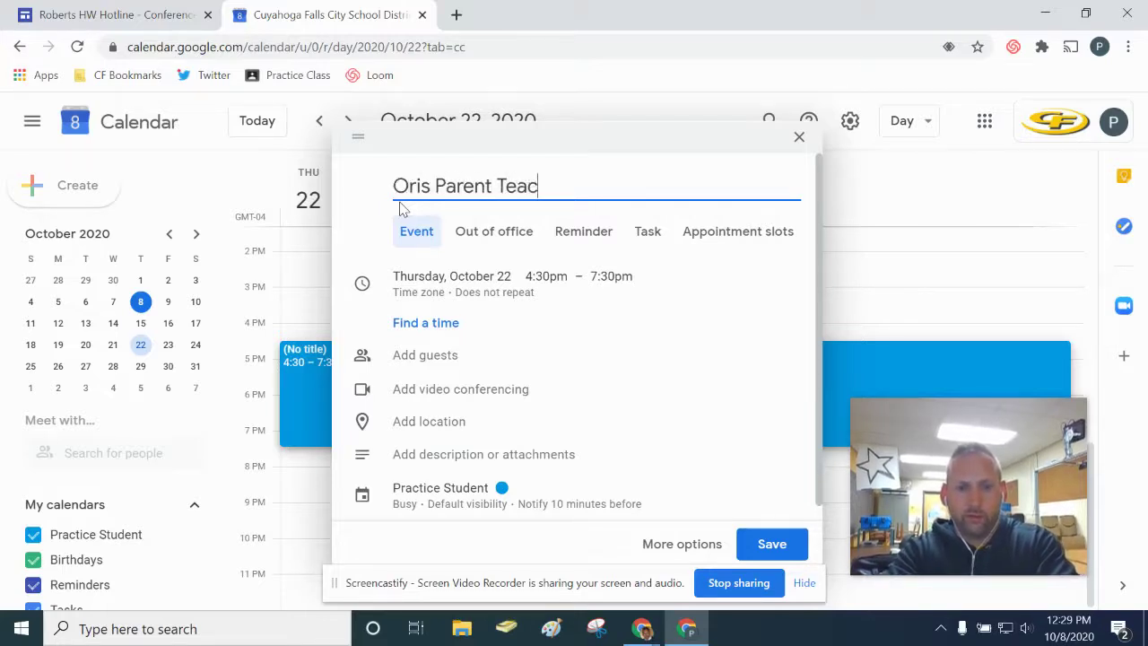
type("es")
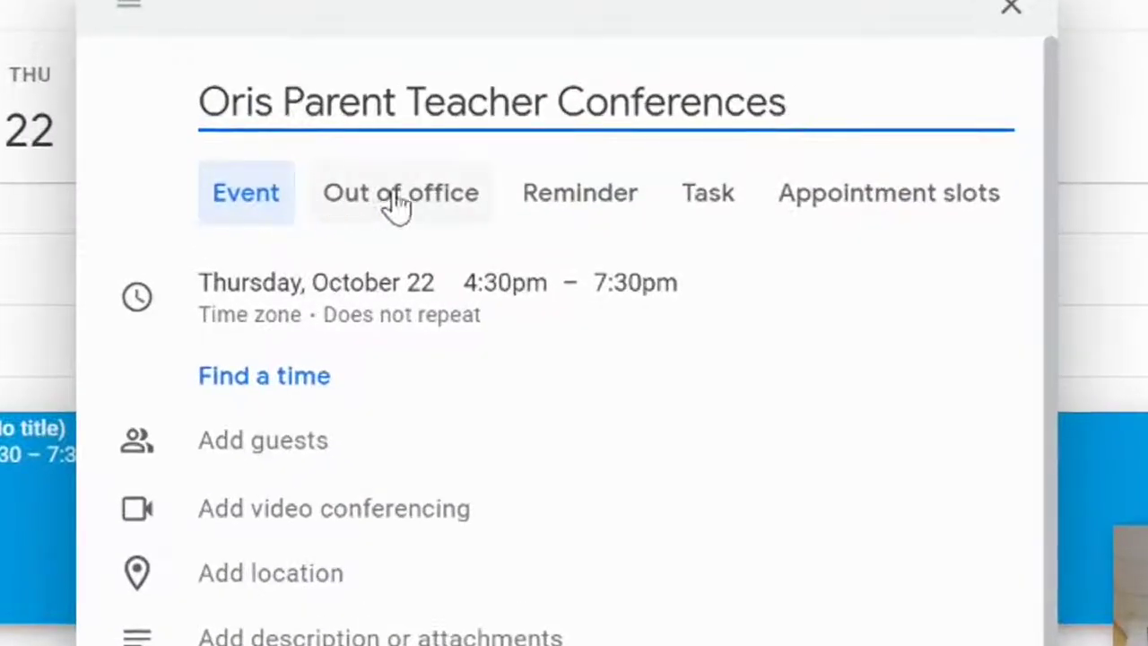
Turn the event into appointment slots with a duration of 15 minutes each
left_click(889, 215)
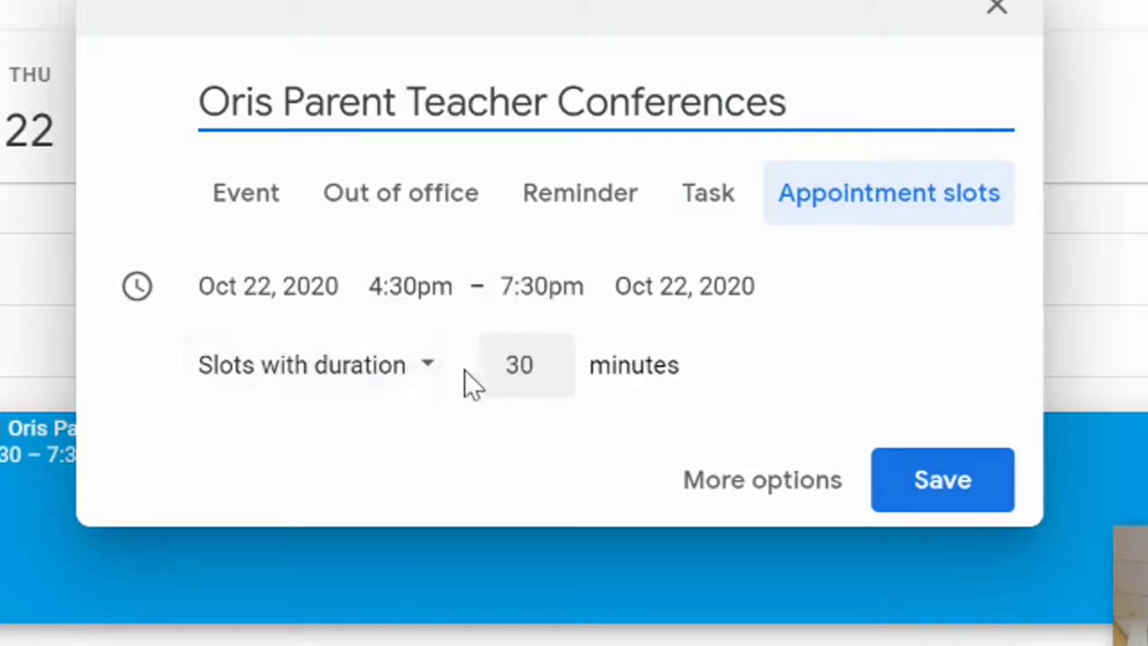
left_click(498, 366)
left_click_drag(512, 364, 541, 360)
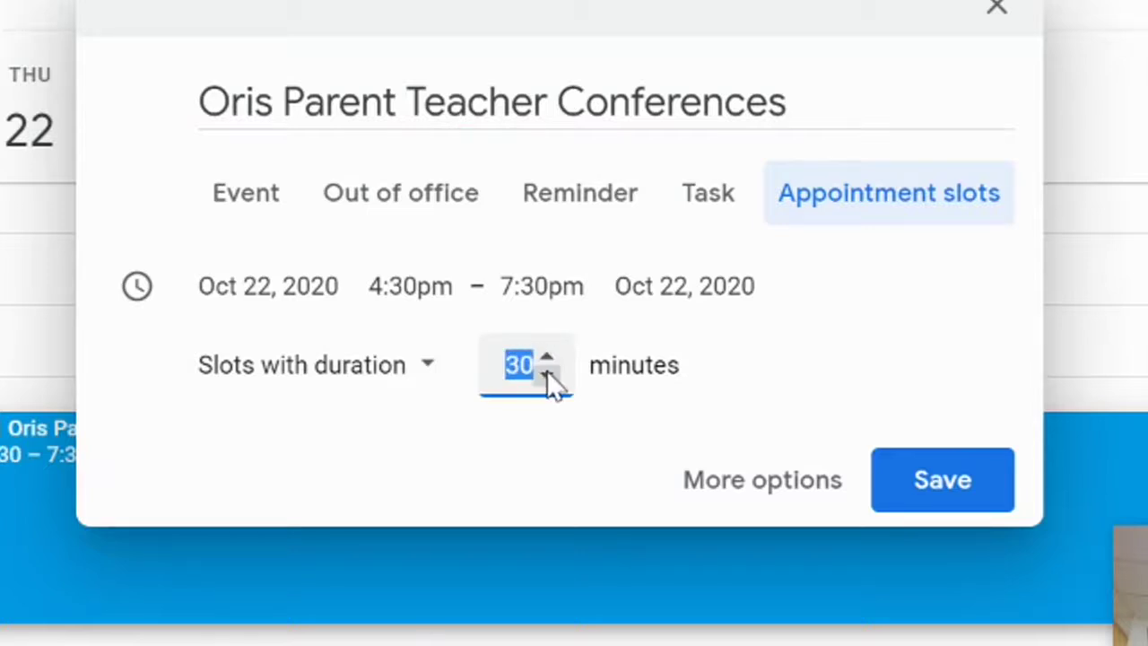
type("15")
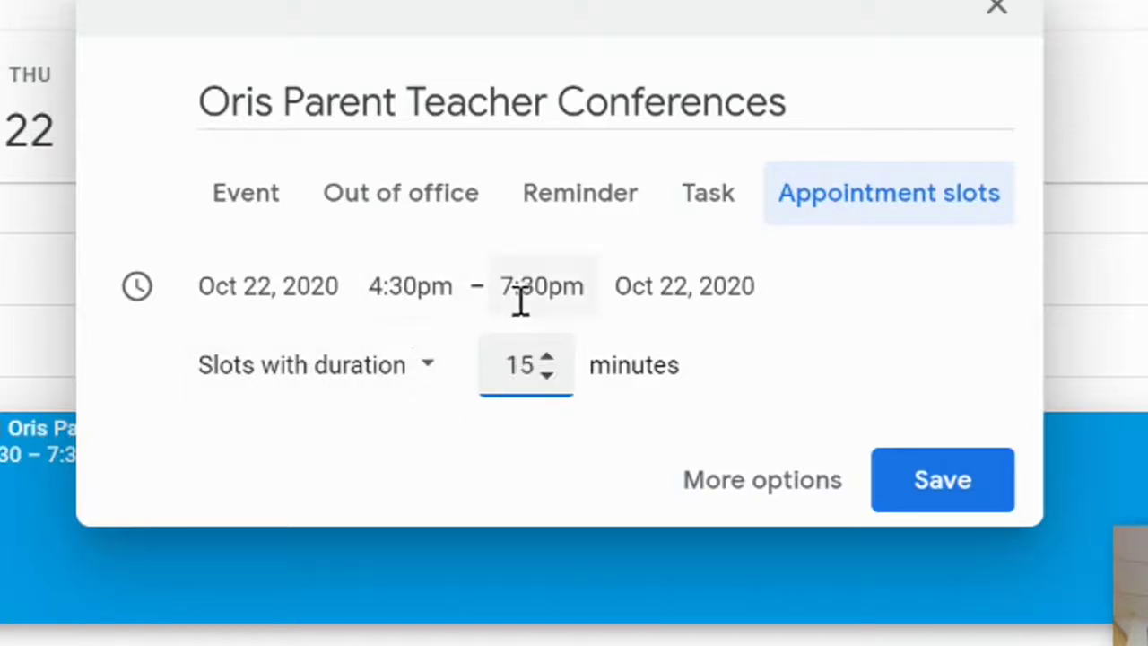
Open the full event details and set the location to "Bolich Middle School, Room 107"
left_click(733, 491)
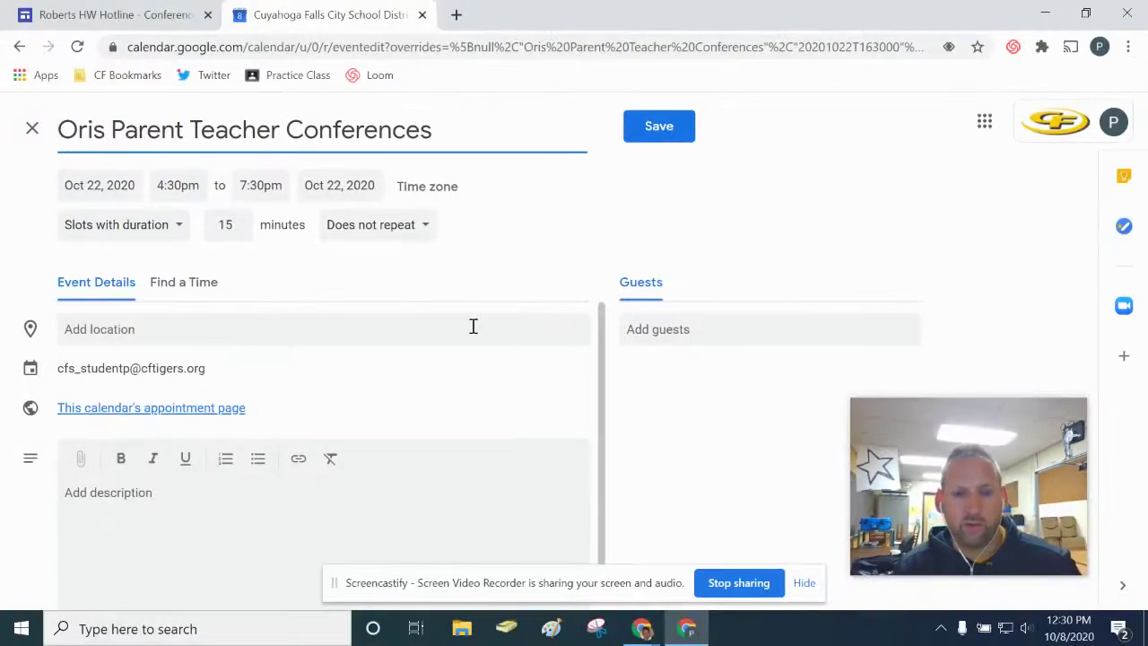
left_click(472, 326)
type("Bol")
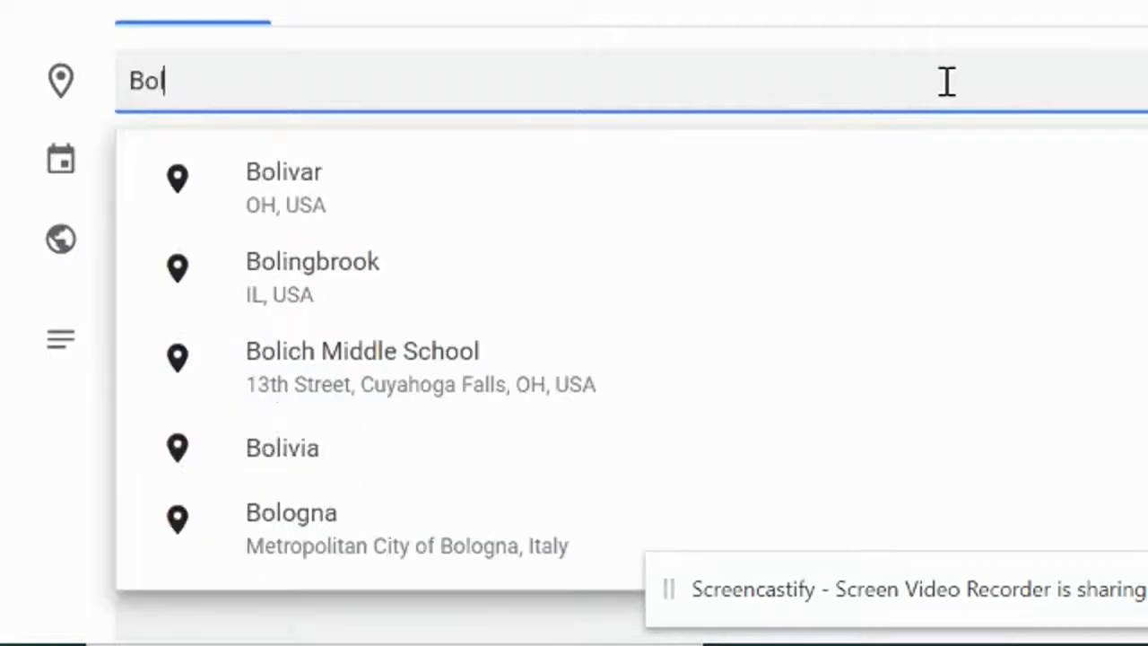
type("ich Middle S")
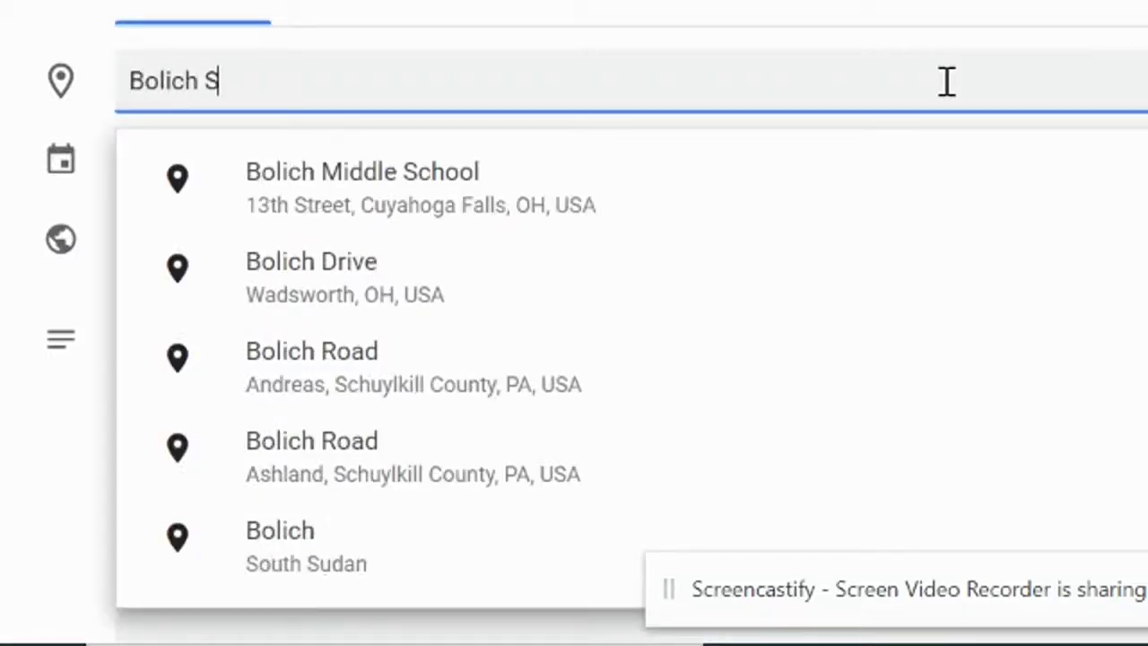
key("BackSpace")
type("m")
key("BackSpace")
key("BackSpace")
type("Middle School, Room")
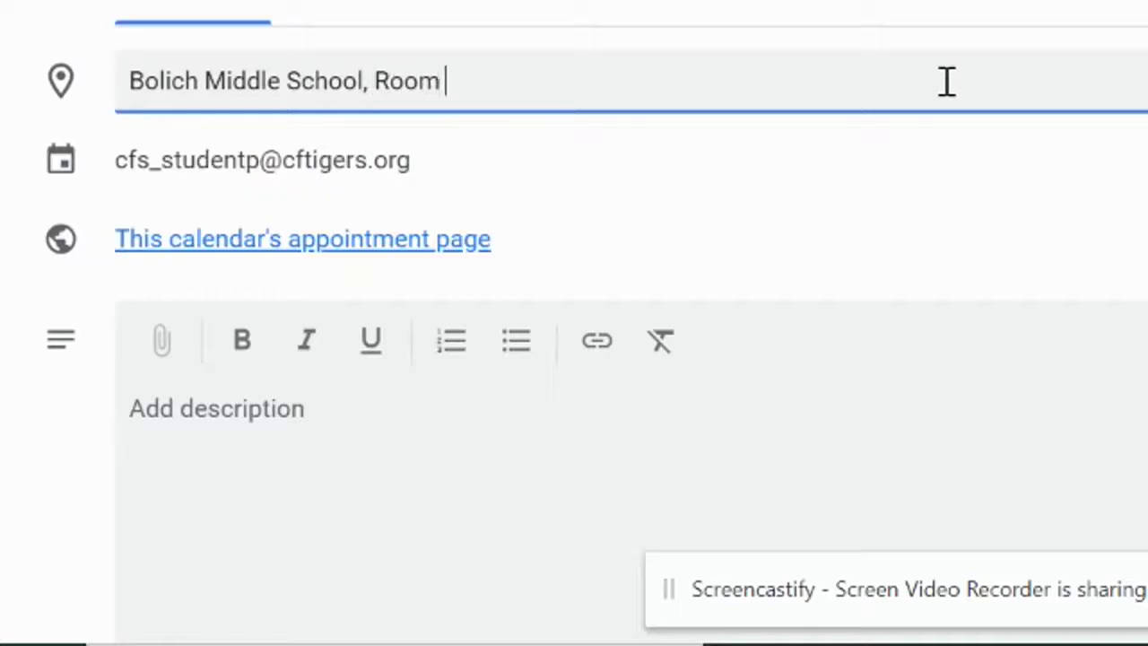
type(" 107")
Start the event description with the lines "Student Name:" and "Parent Name:"
left_click(199, 415)
type("S")
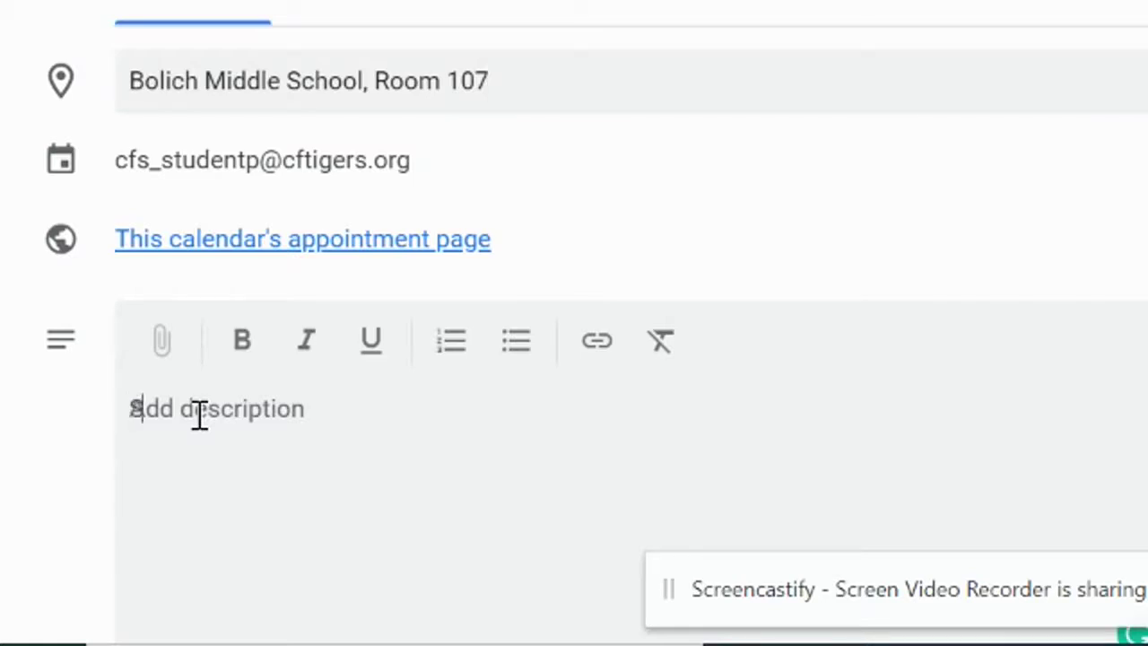
type("tudent P")
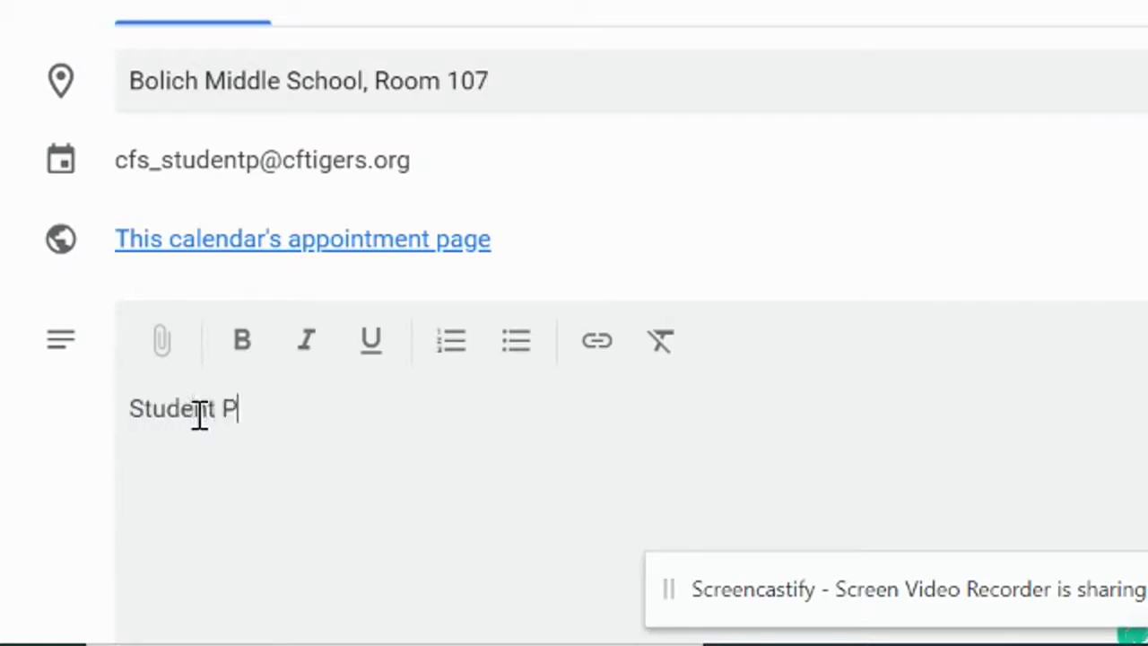
key("BackSpace")
type("Name")
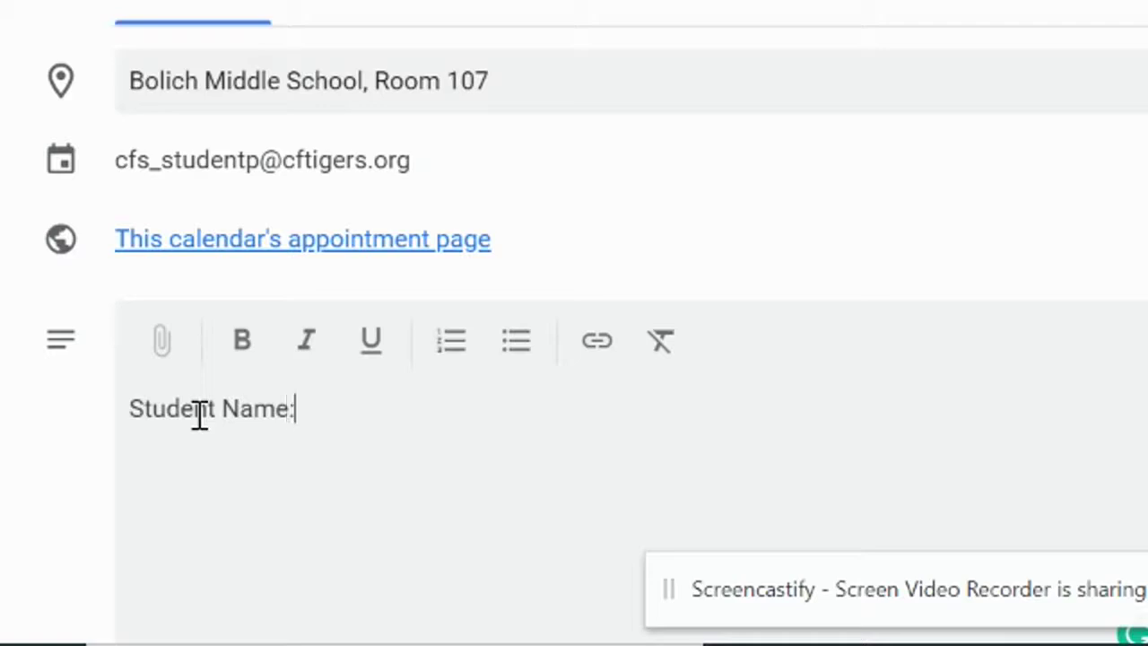
type(":")
key("Return")
type("Parent Name:")
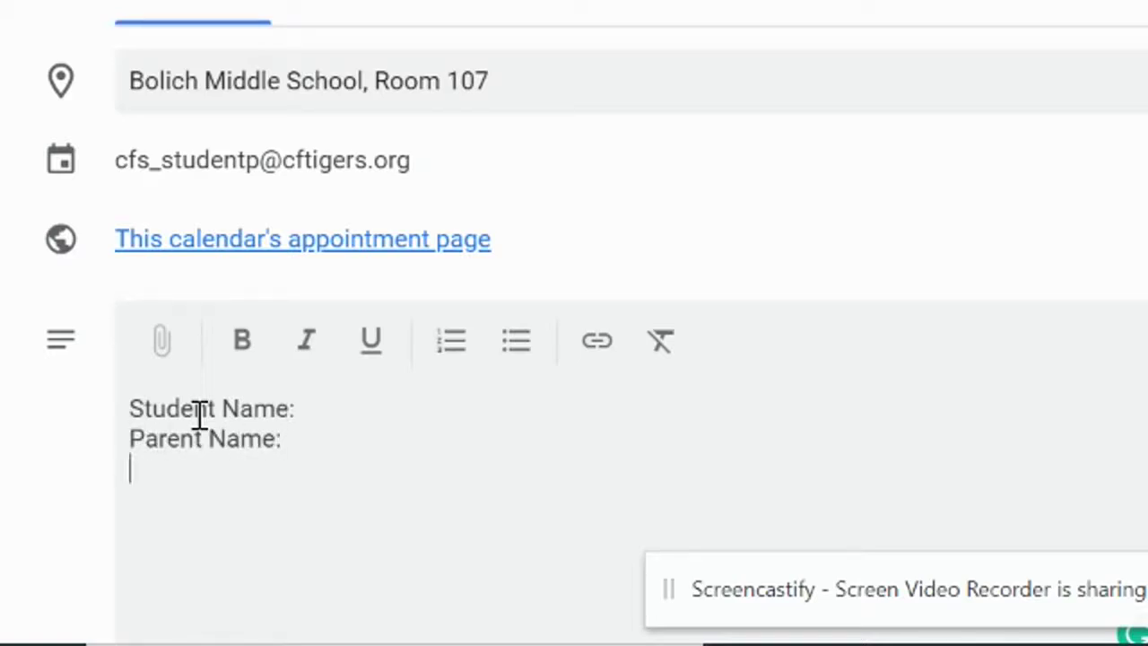
Add the lines "Contact Information:" and "Reason for Conference:" to the event description
key("Return")
type("Contact Ino")
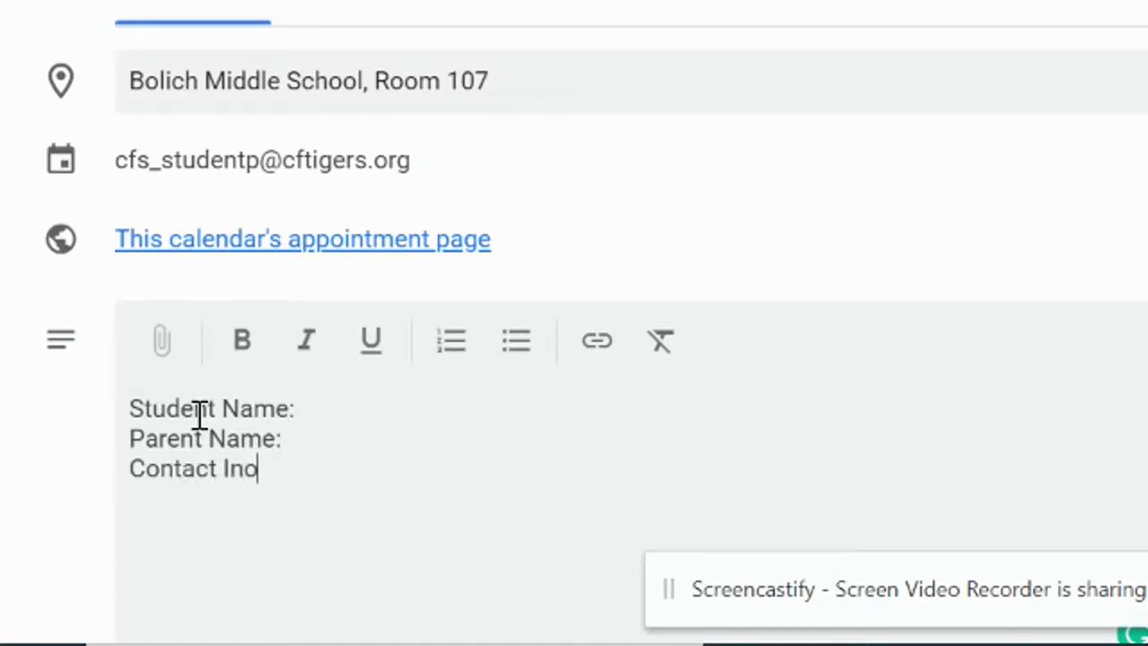
key("BackSpace")
type("formation")
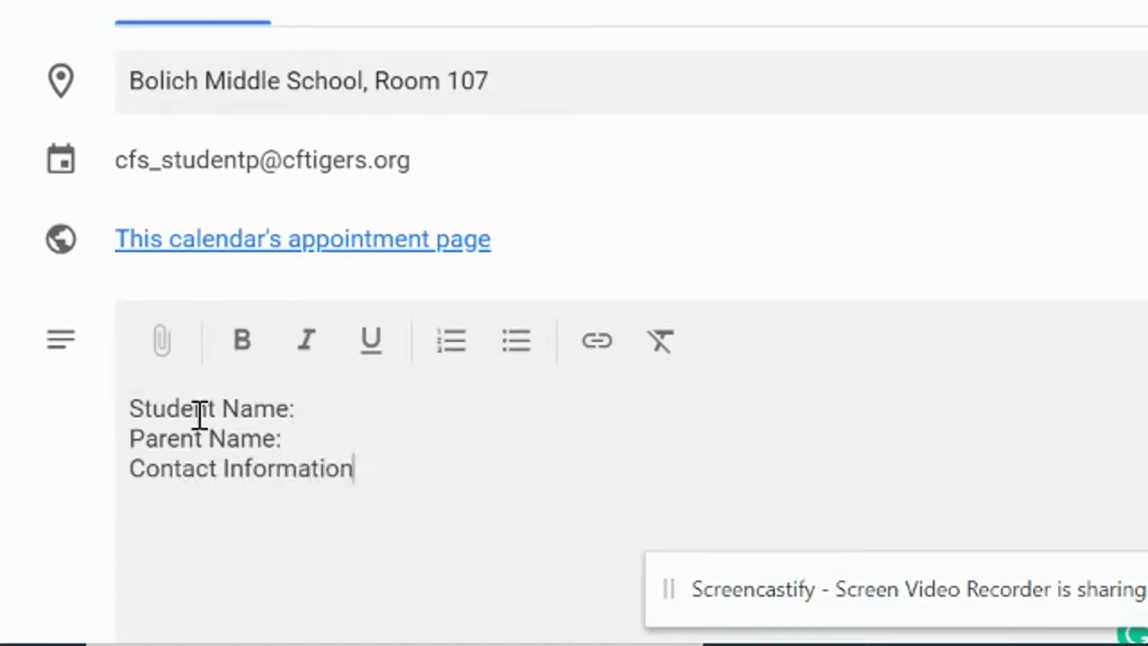
type(": Reas")
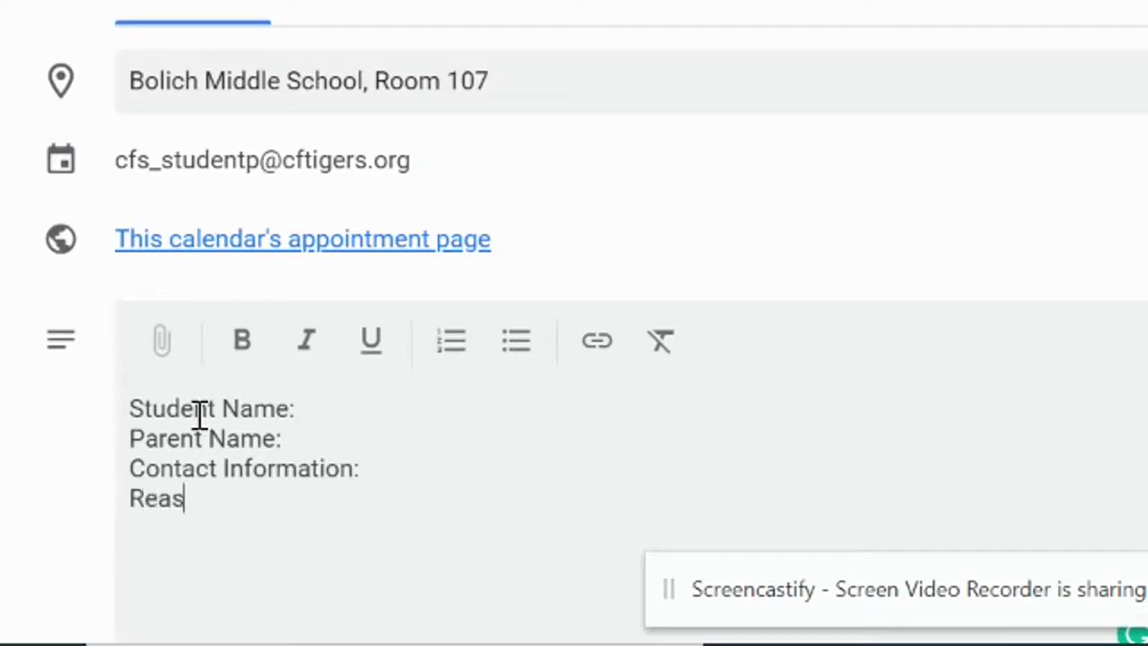
type("on for Conference")
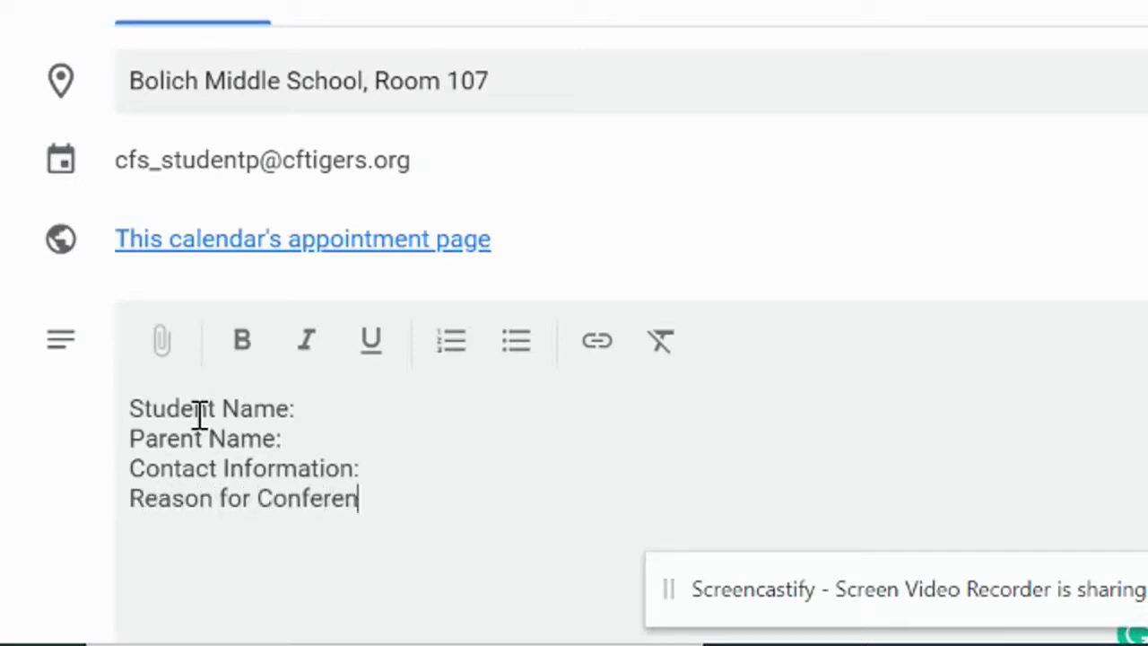
type(":")
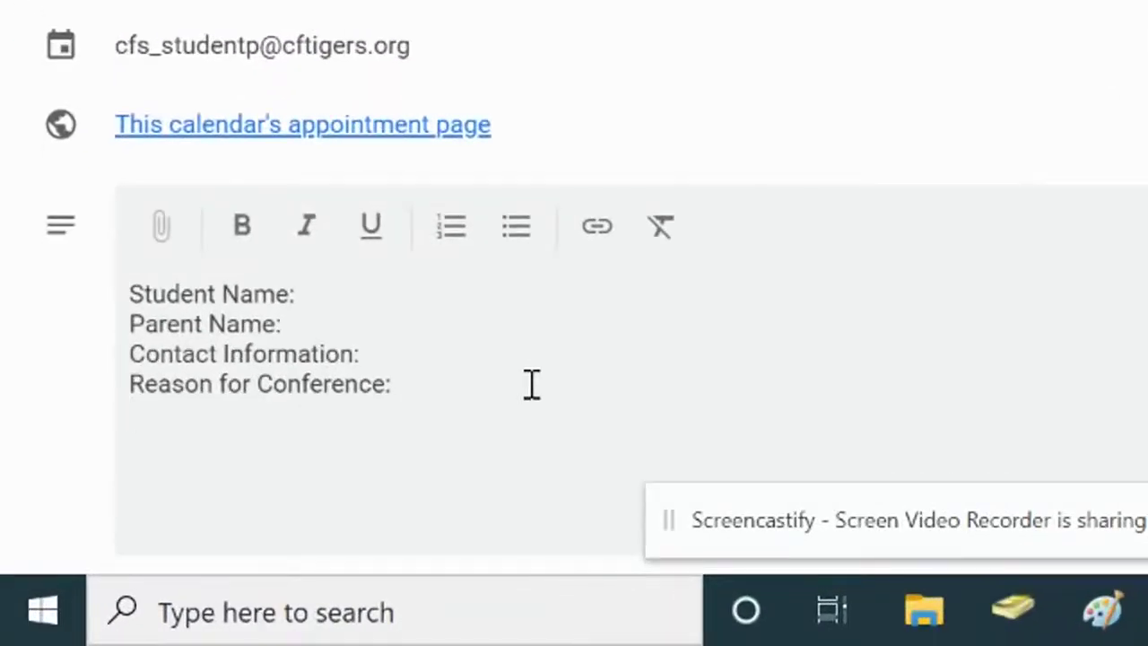
Add the line "Virtual or In person?" to the description and paste the Zoom meeting link below it, separated by a blank line
key("Return")
type("Virtual or In")
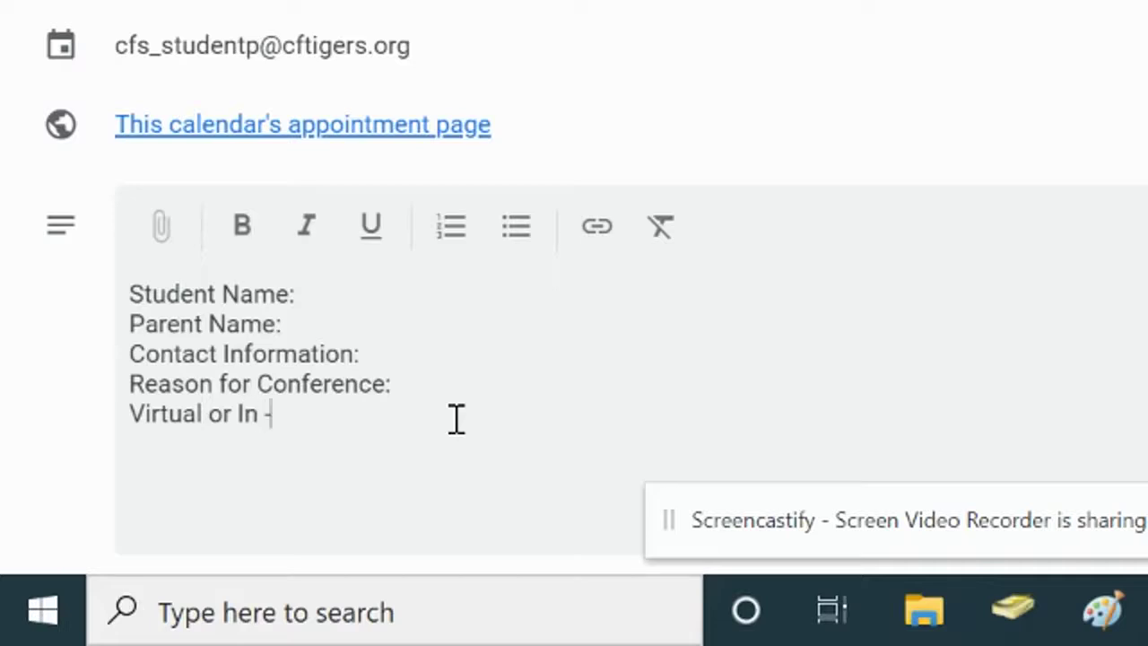
type(" person?")
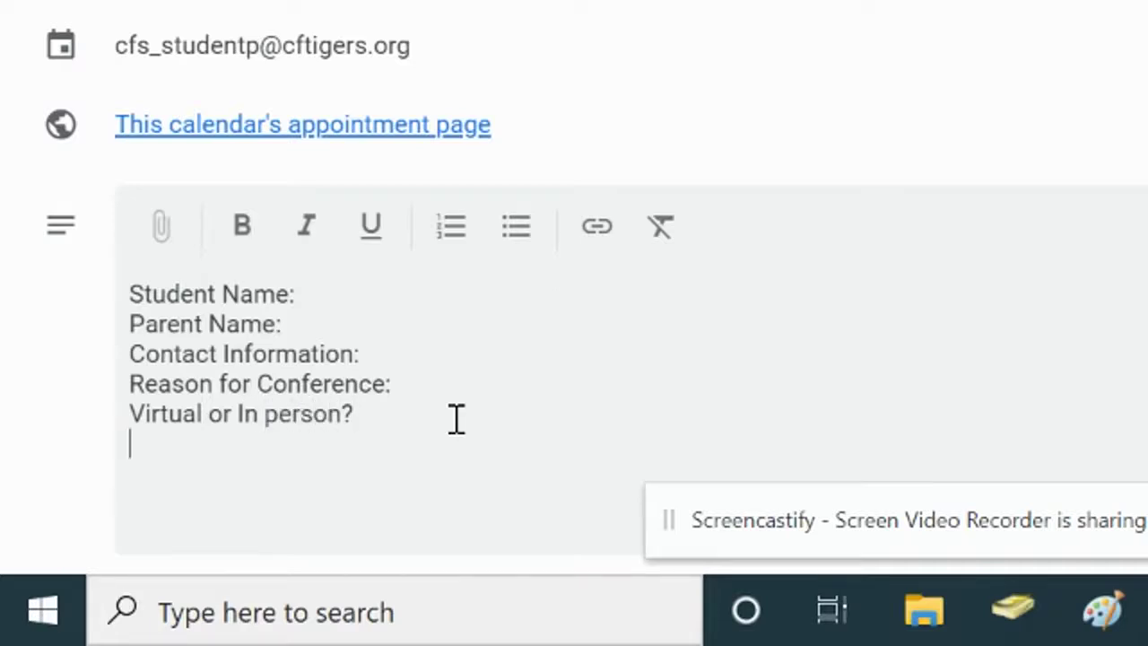
key("ctrl+v")
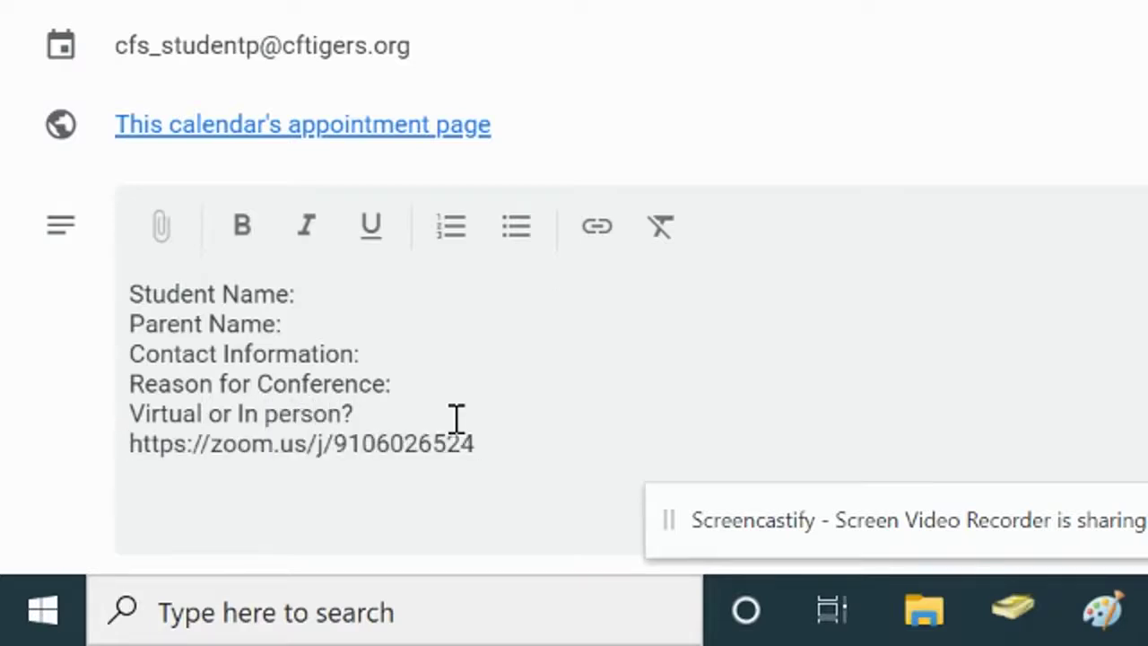
left_click(133, 444)
key("Return")
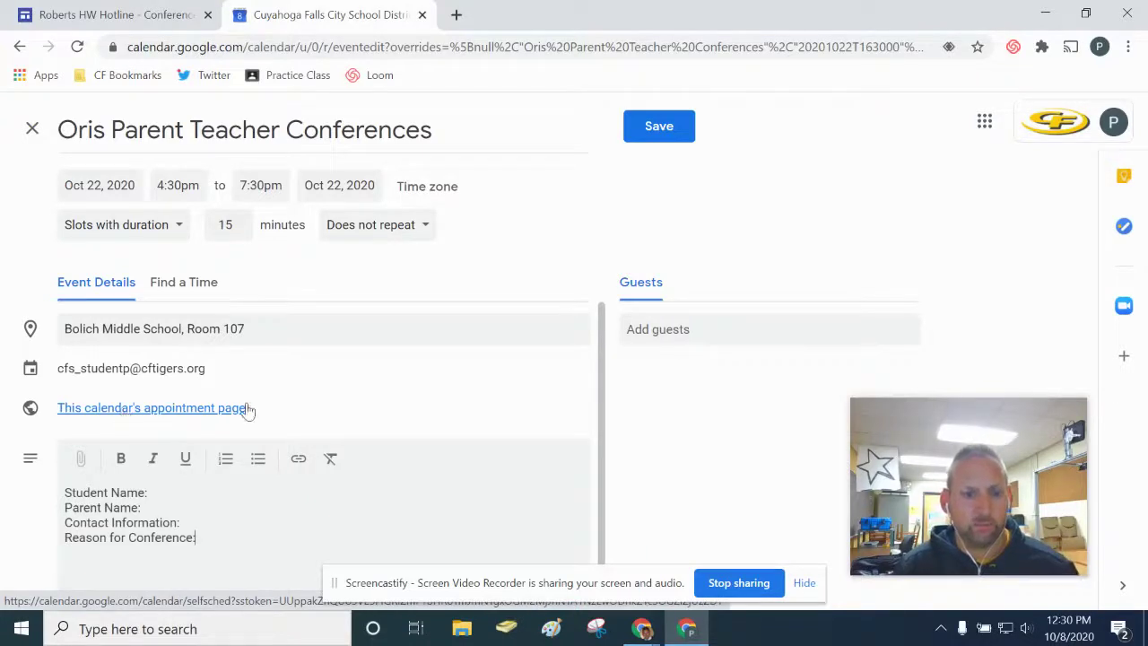
Save the appointment slots event and open the calendar's appointment page from its details
left_click(668, 134)
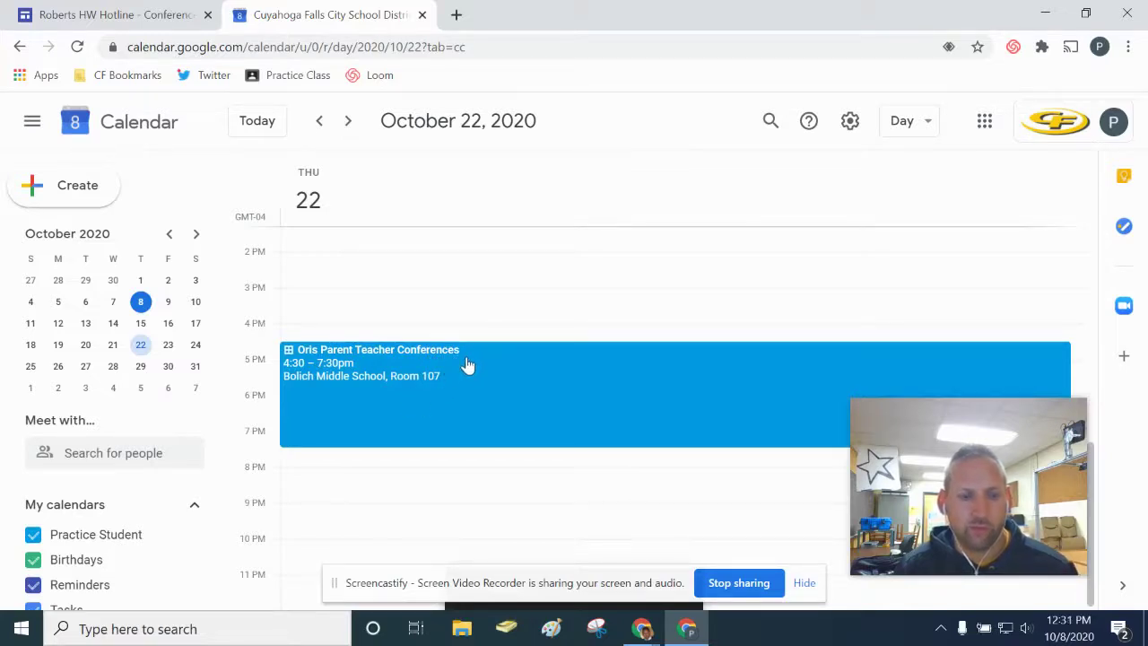
left_click(394, 367)
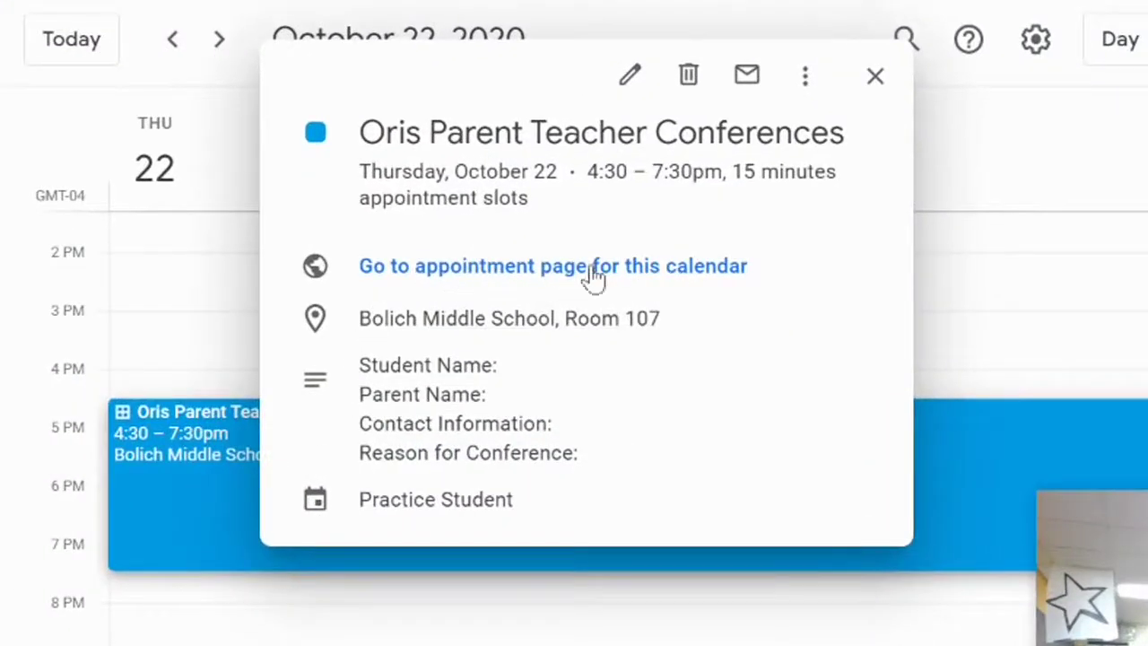
left_click(557, 268)
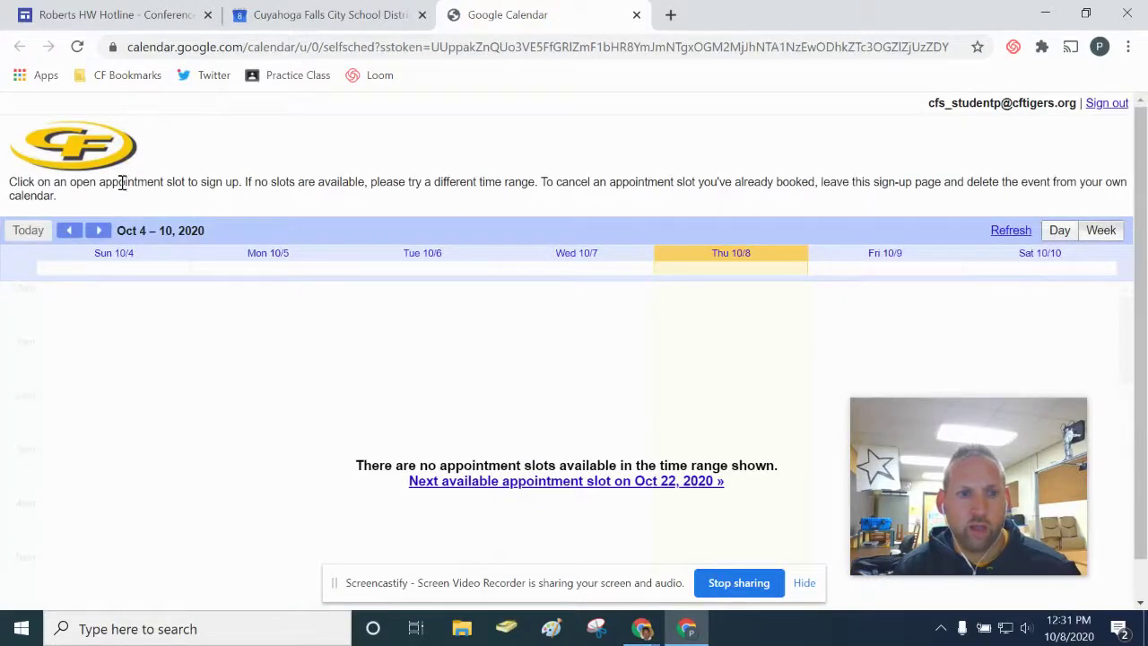
Go to the next available appointment slots on October 22, 2020 and show them in day view
left_click_drag(122, 183, 217, 184)
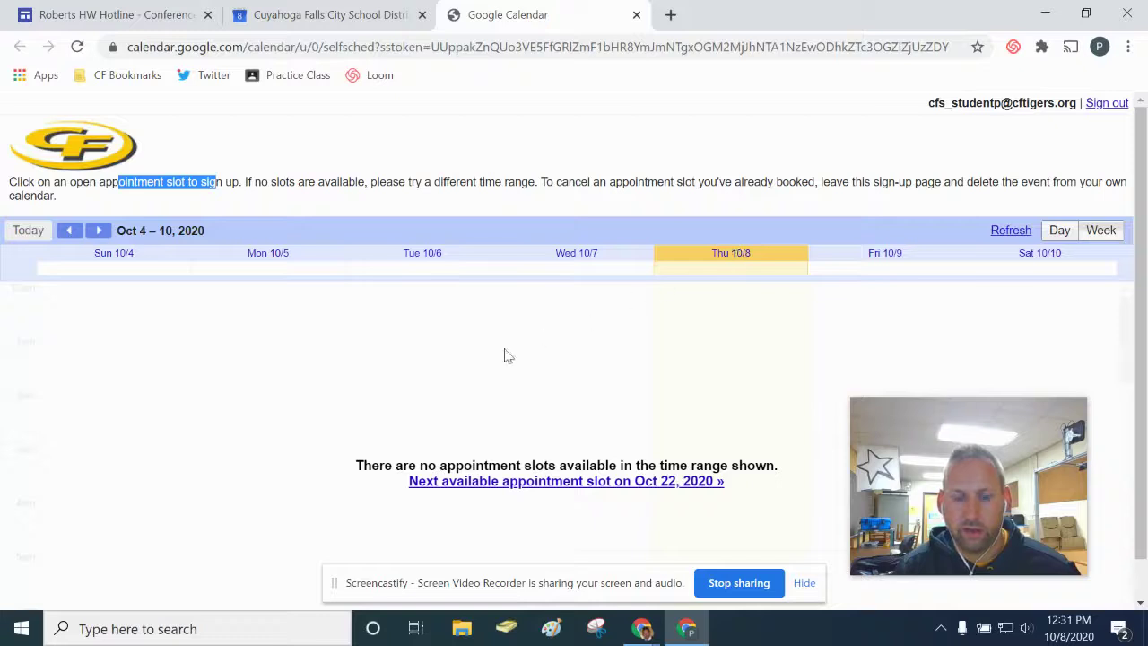
left_click_drag(376, 462, 724, 482)
left_click(723, 481)
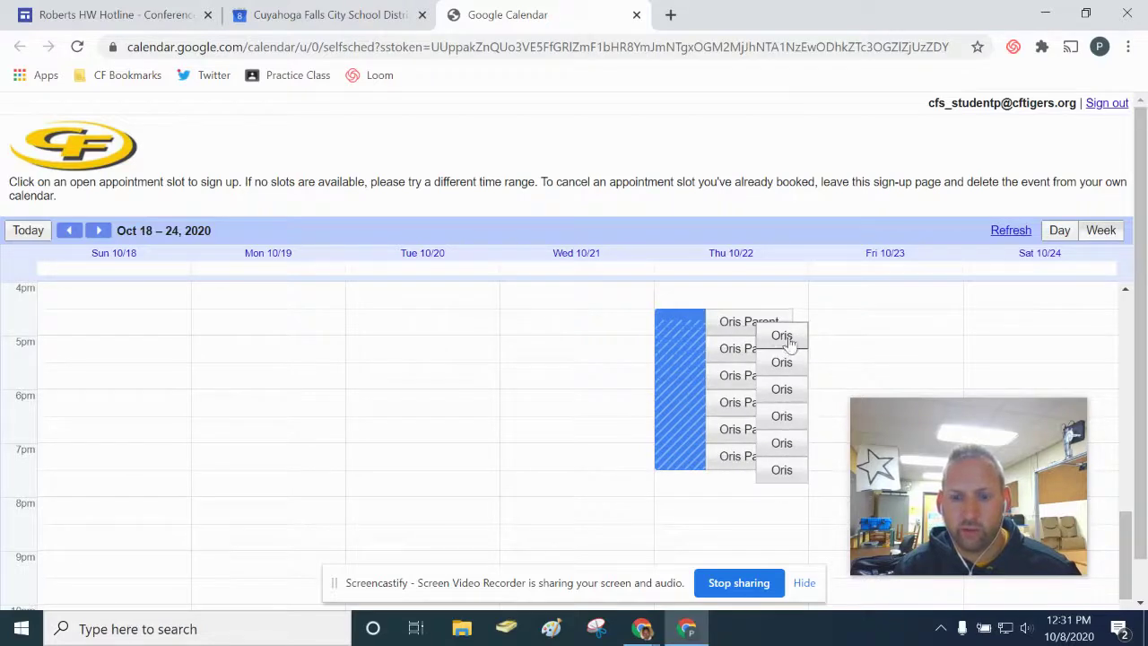
left_click(1059, 231)
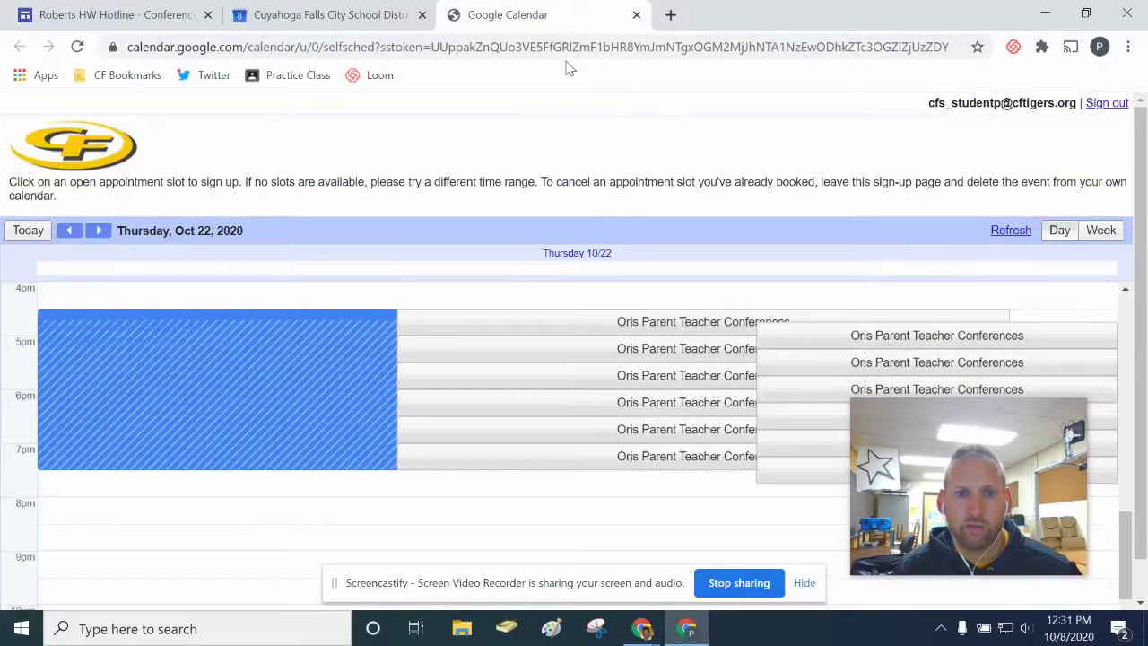
Copy the web address of the appointment sign-up page
left_click(566, 50)
right_click(565, 56)
left_click(583, 177)
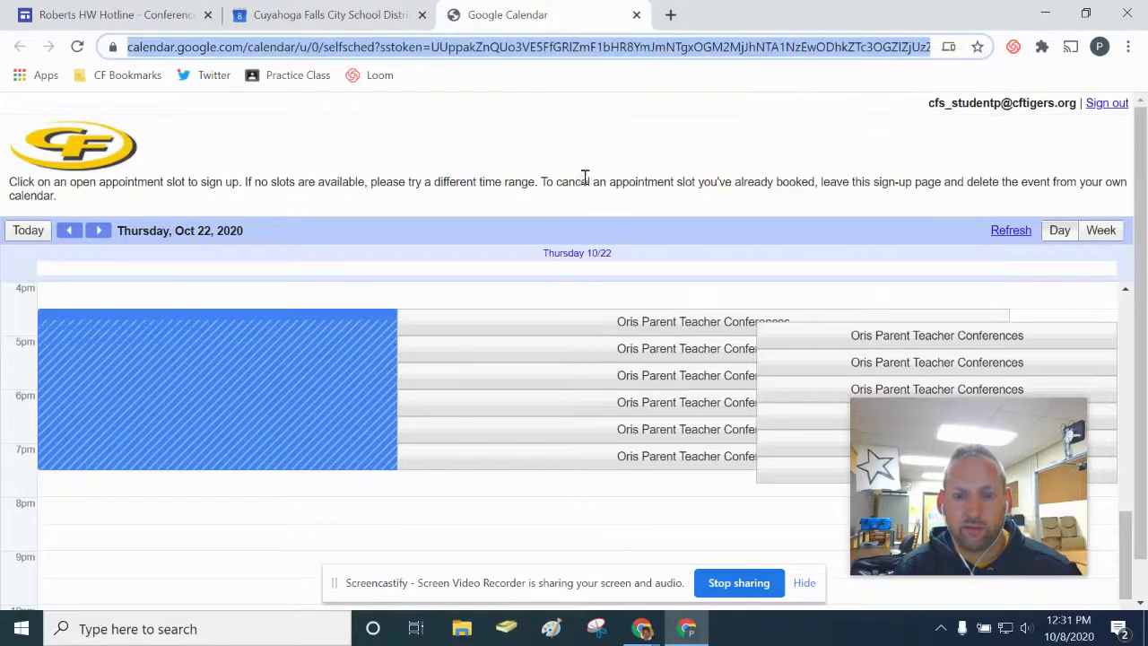
Switch to the other account's browser window, open the copied sign-up page link there, and go to the available slots on October 22, 2020
key("alt+Tab")
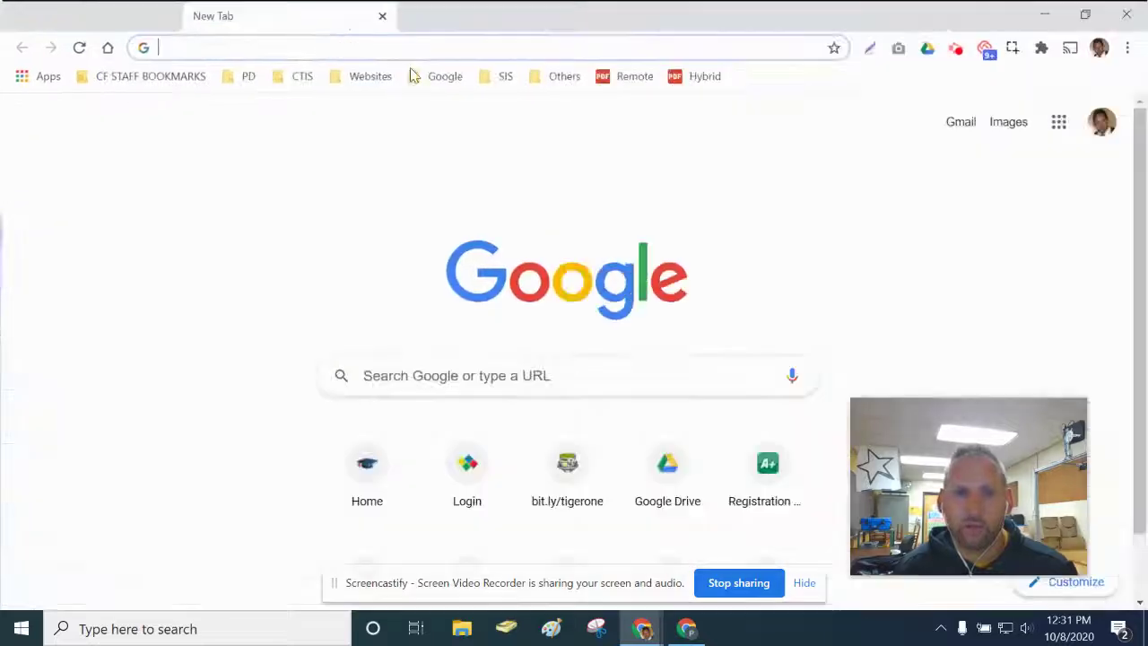
right_click(362, 51)
left_click(391, 189)
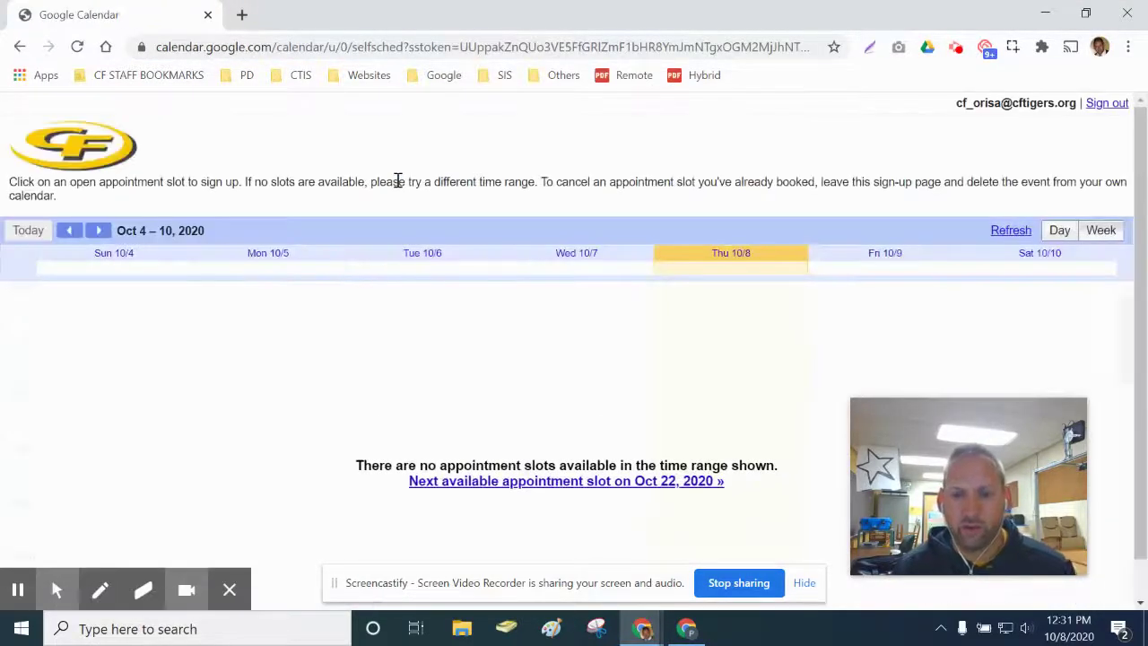
left_click(677, 484)
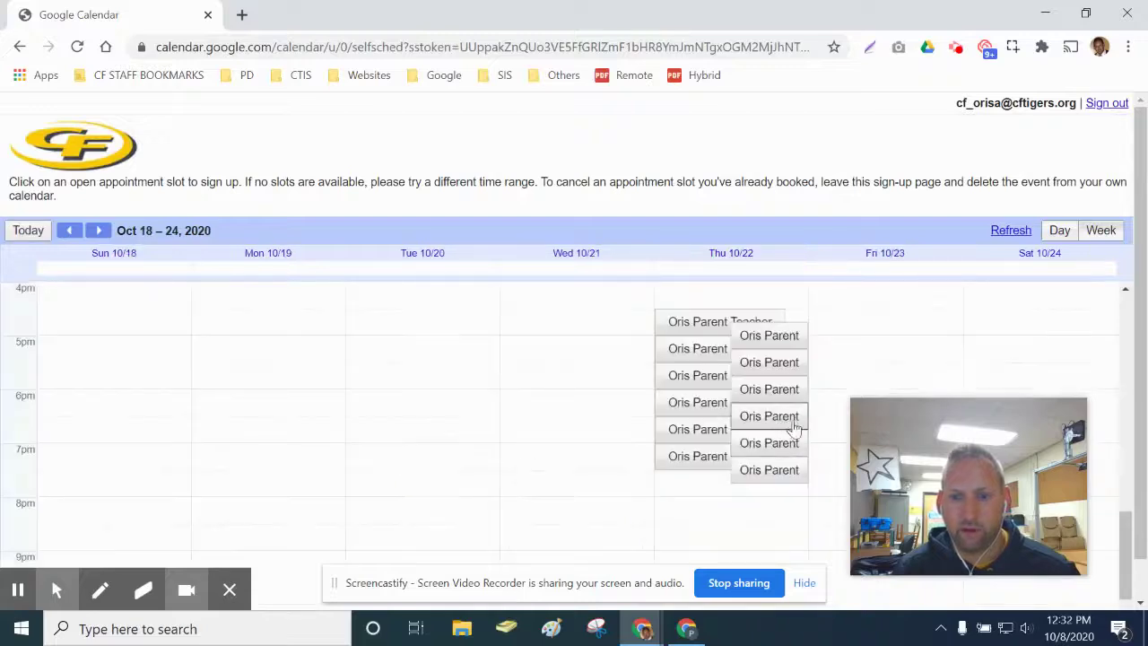
Start booking the October 22 slot at 5:30pm and highlight the booker's name in the appointment title
left_click(699, 381)
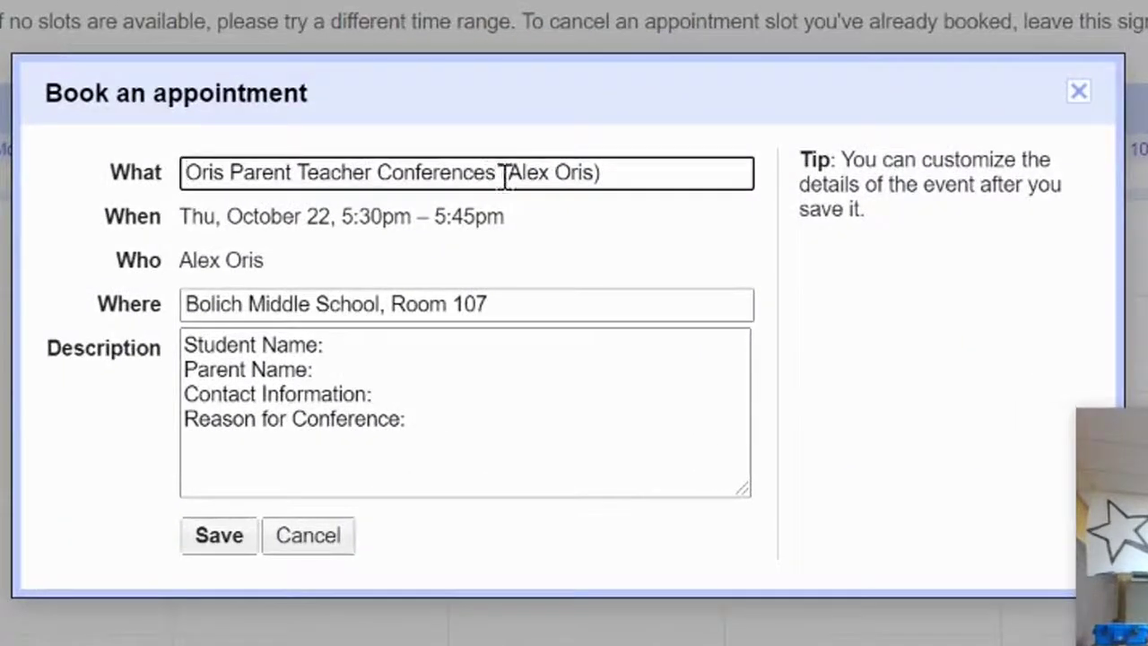
left_click_drag(507, 174, 596, 175)
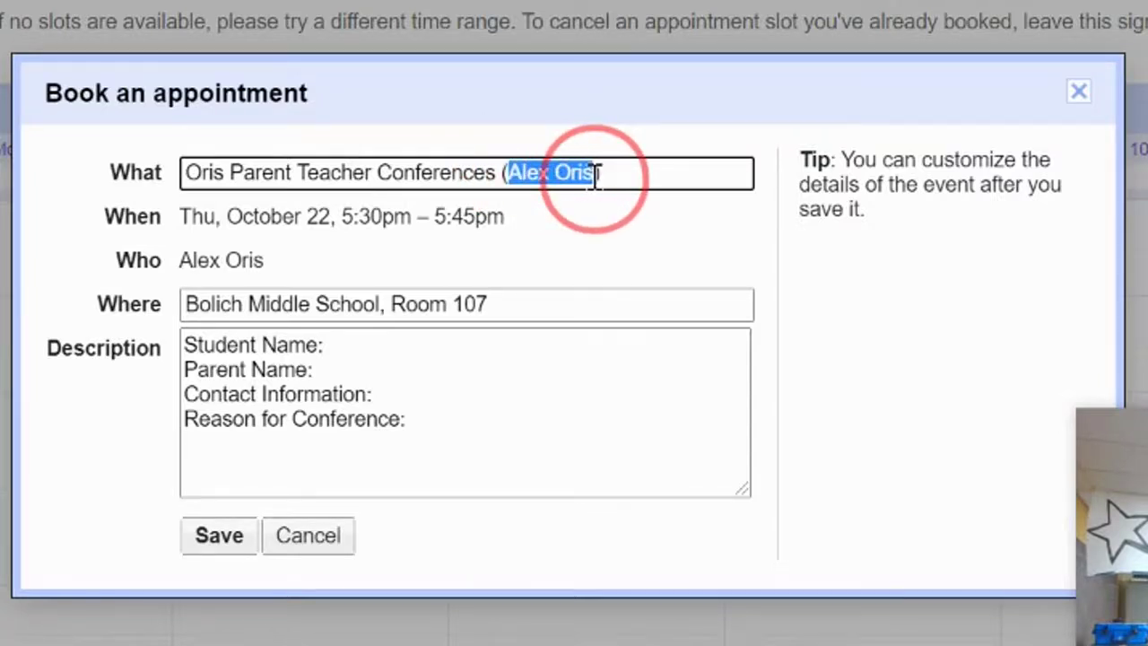
left_click(516, 172)
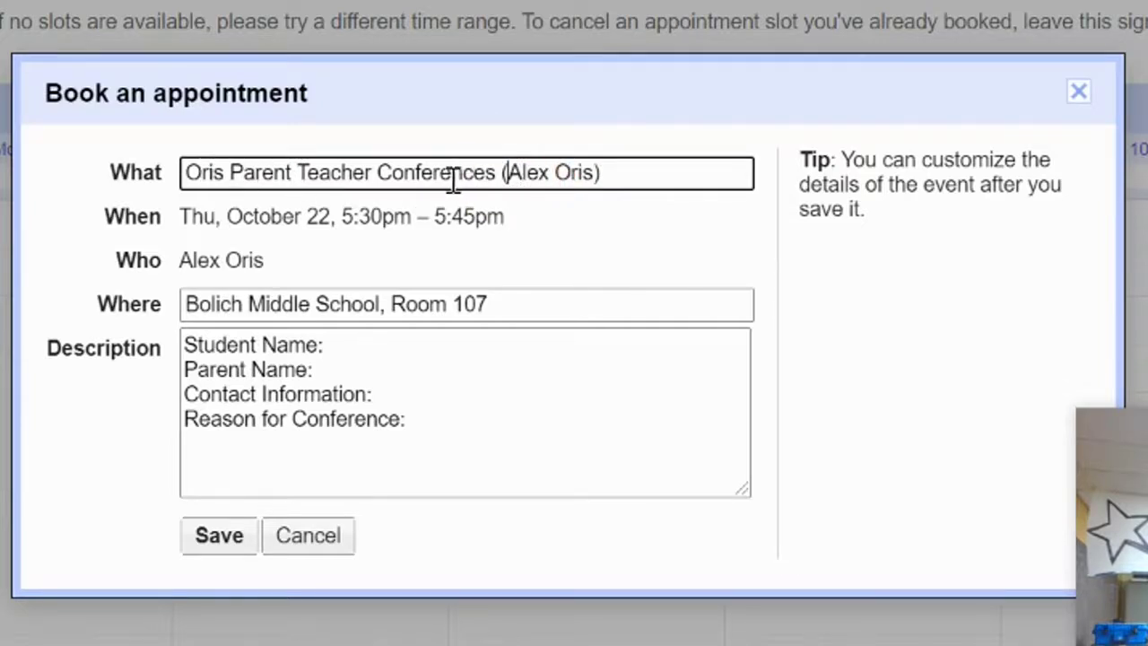
left_click_drag(509, 173, 592, 178)
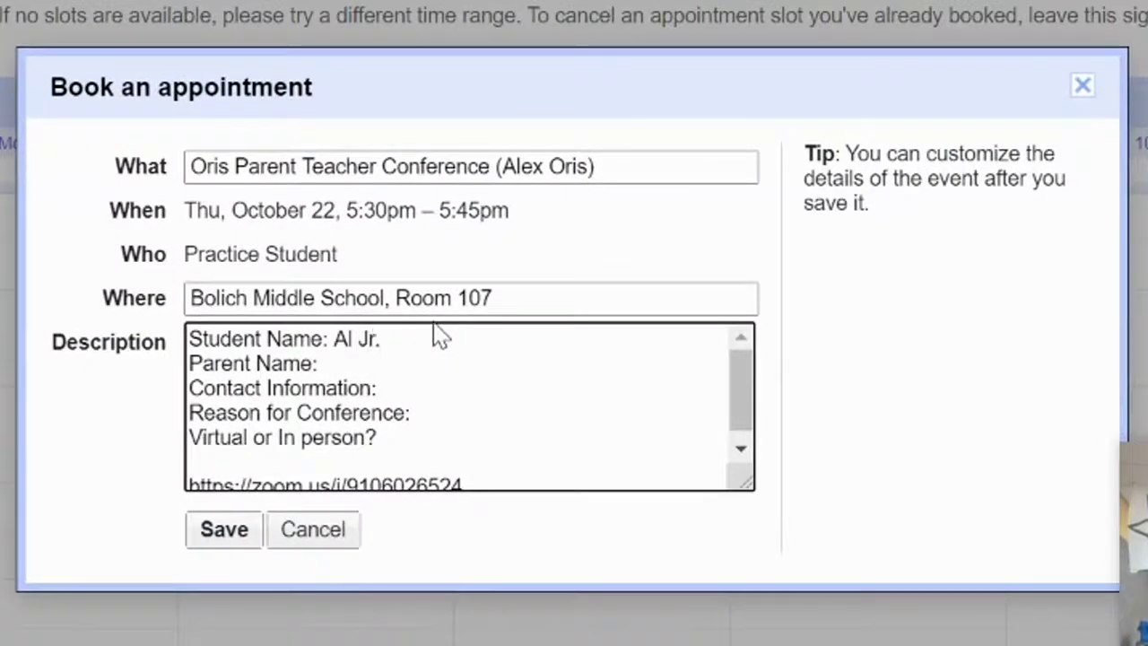
Fill in the student name, parent name, contact information and the reason "Late assignments", save the 5:30pm booking and stay on the sign-up page
key("Tab")
left_click(402, 374)
type("Alex Oris")
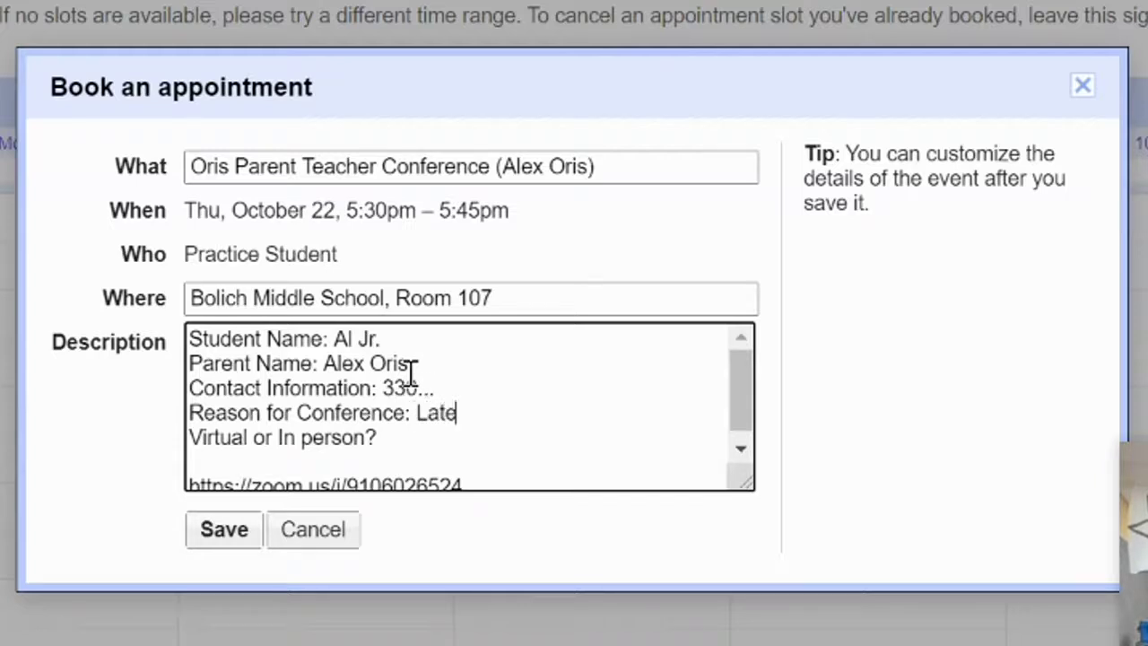
type("ssignments")
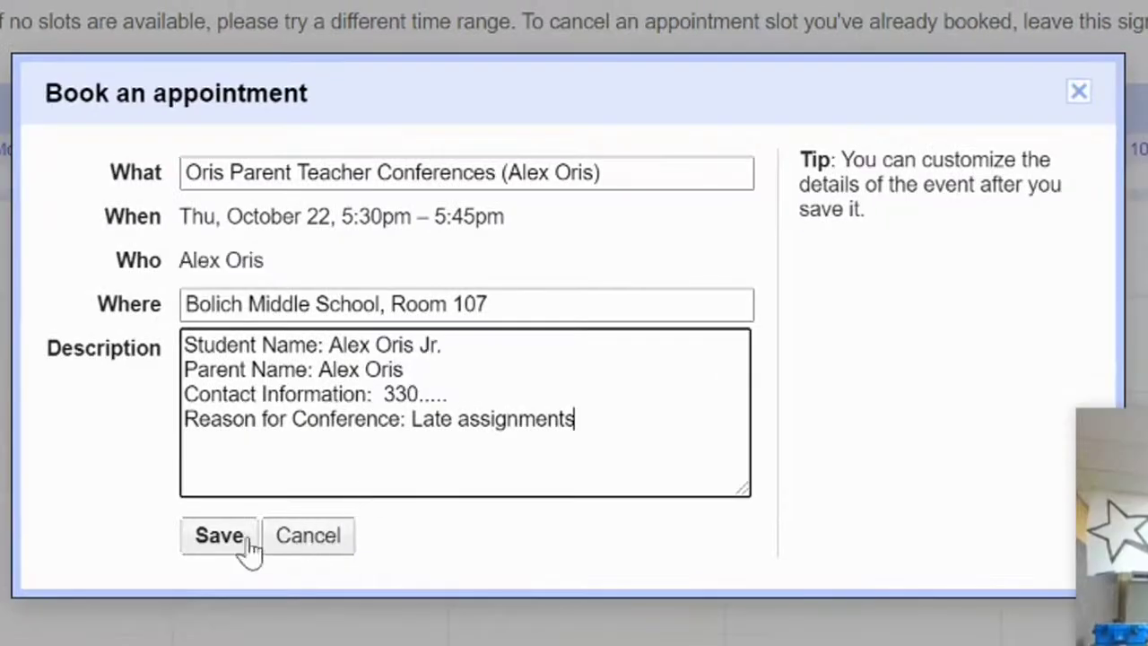
left_click(241, 534)
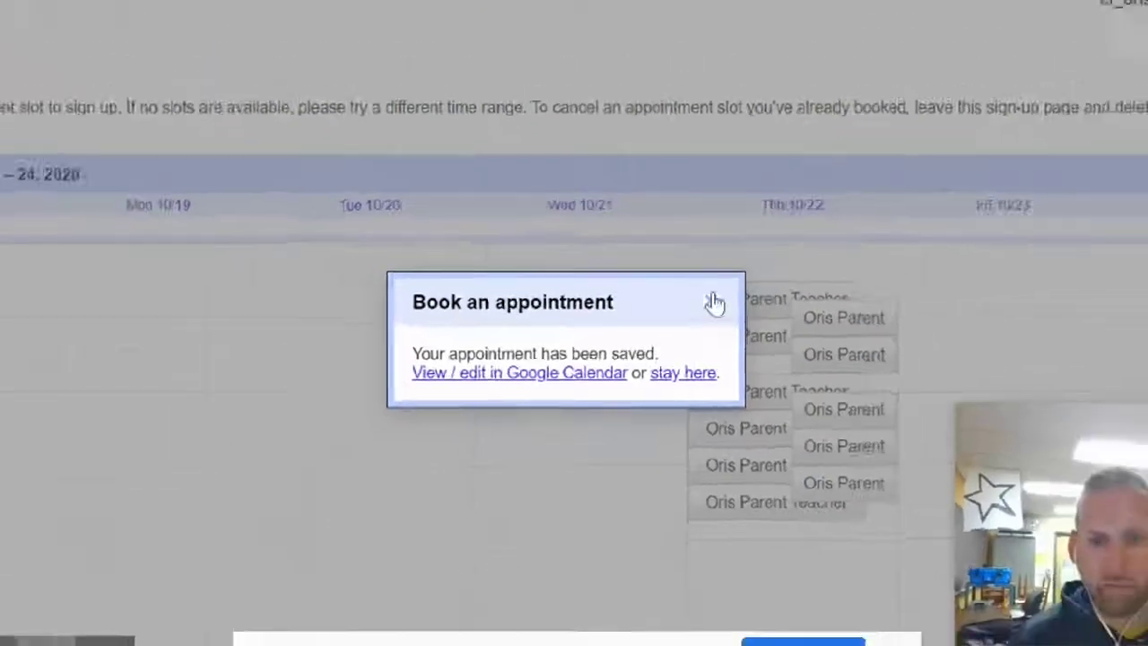
left_click(755, 274)
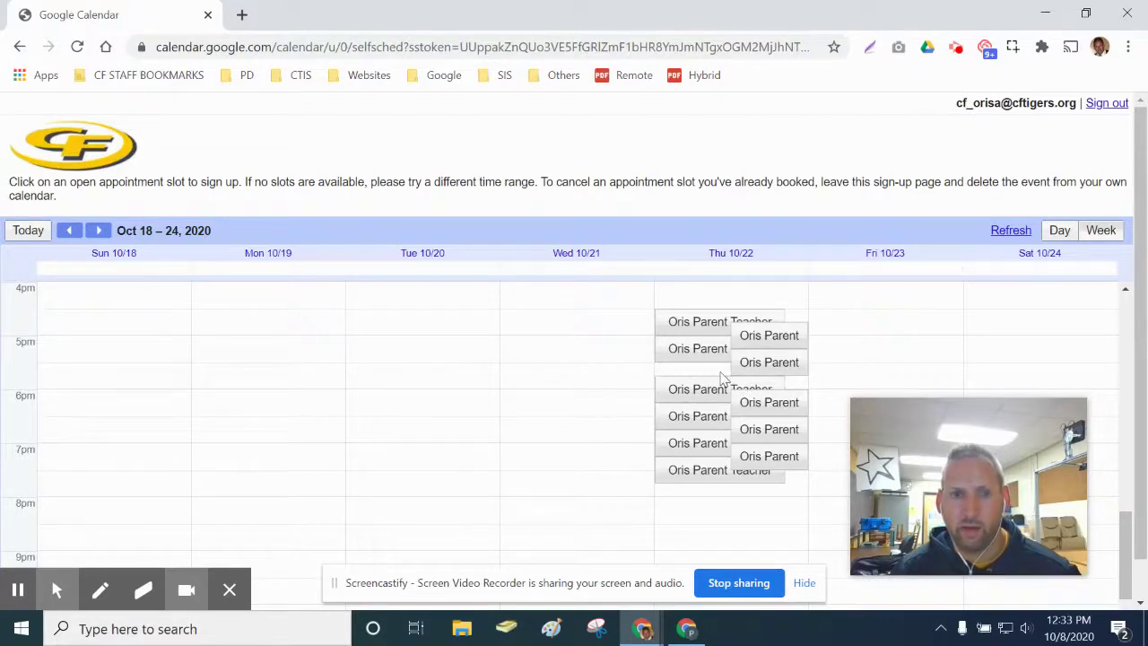
Return to the organizer's browser window and show the October 22 calendar without the event details covering it
left_click(1045, 13)
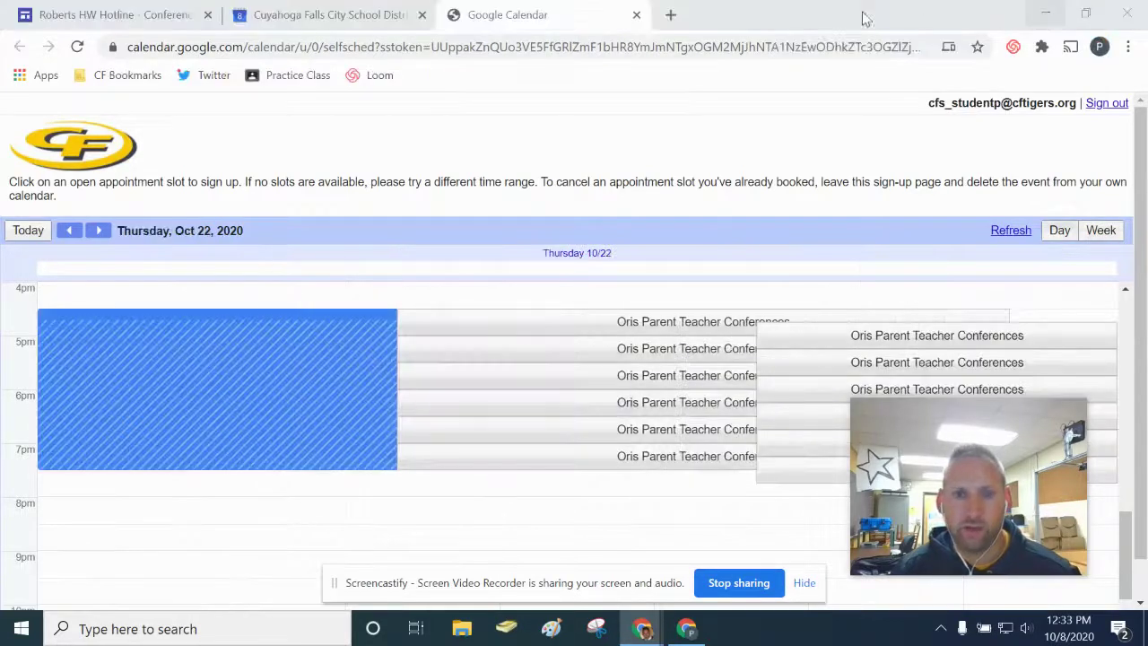
left_click(352, 14)
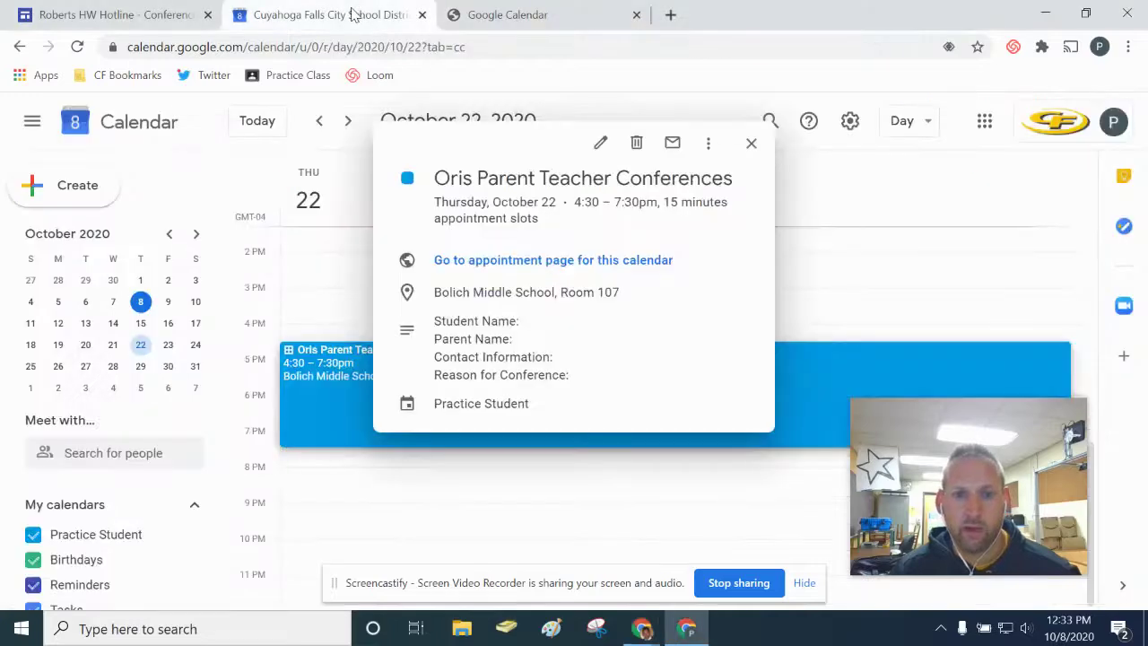
left_click(752, 143)
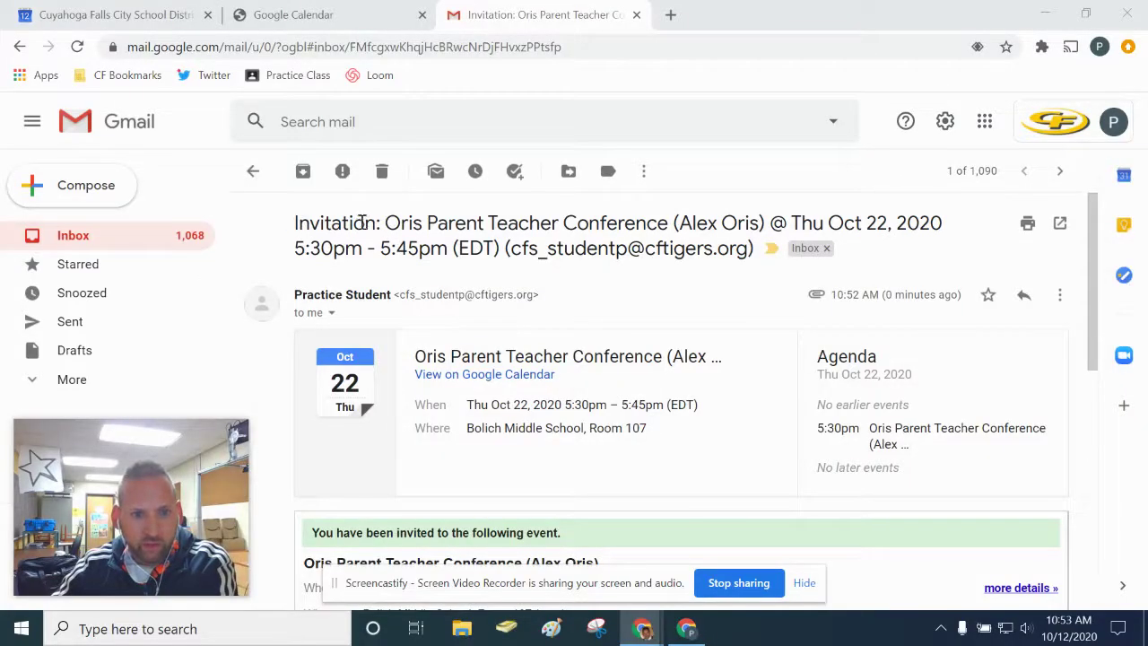
Examine the Gmail invitation for the 5:30pm conference, highlighting the booker's name in the subject and the conference details in the body
left_click(678, 224)
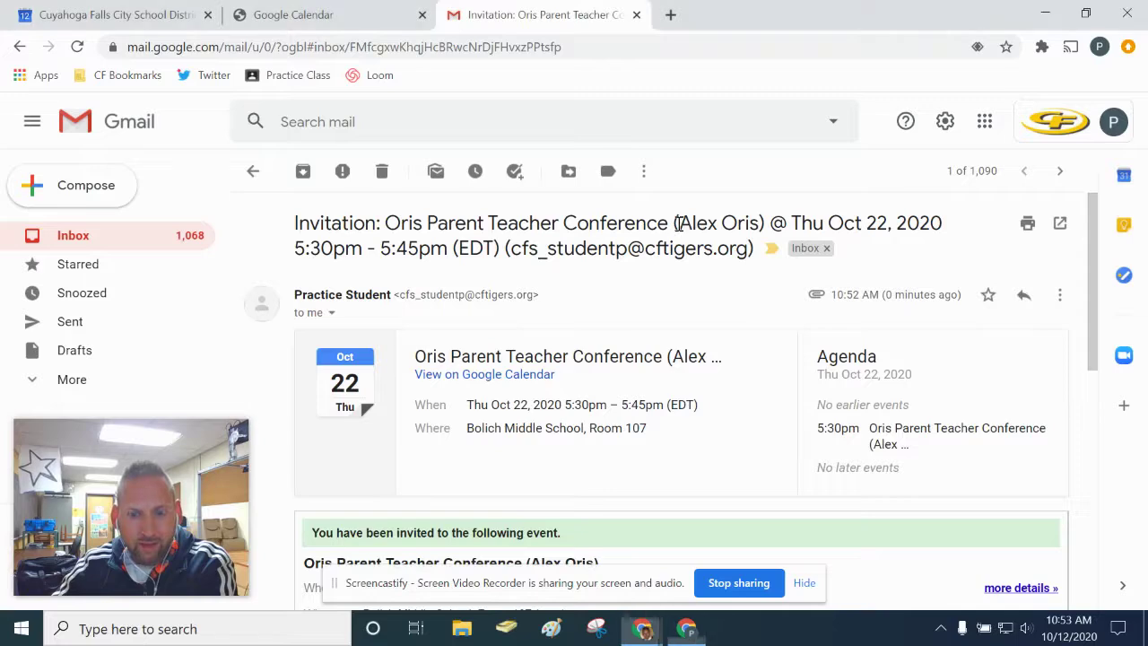
left_click_drag(679, 224, 762, 225)
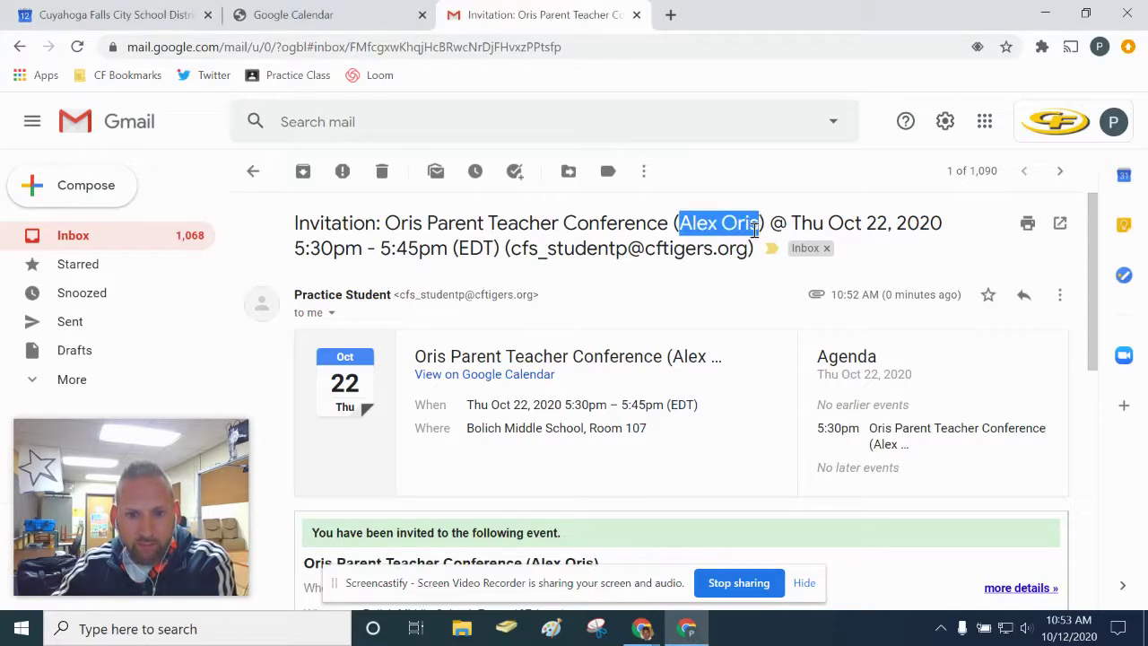
scroll(538, 296, "down", 1)
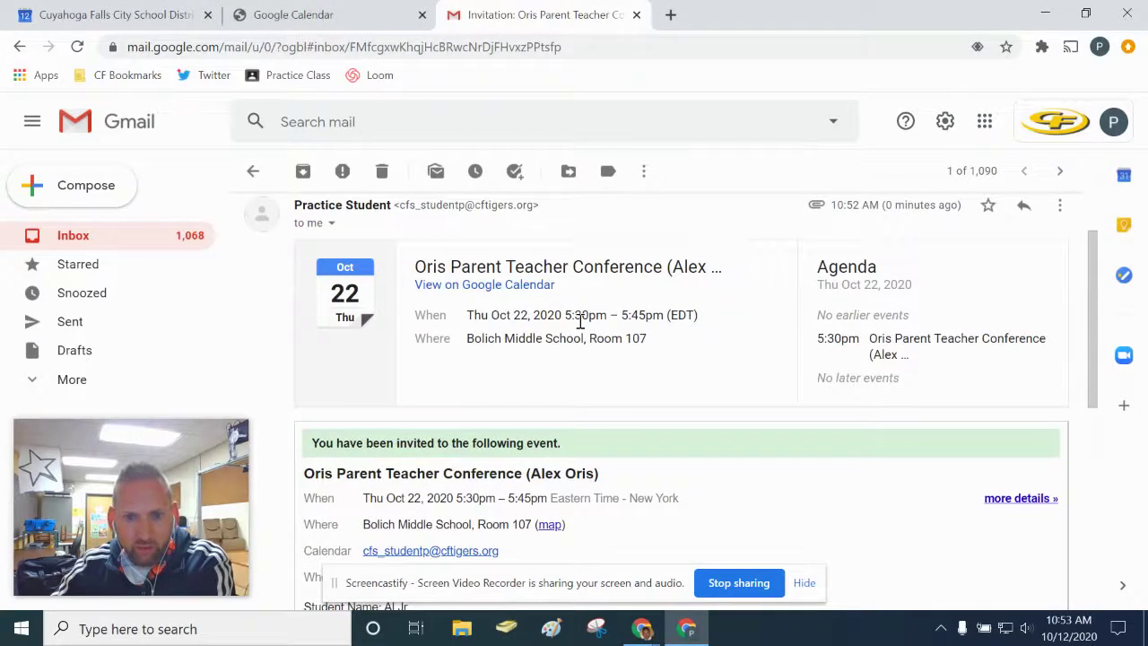
scroll(637, 320, "down", 2)
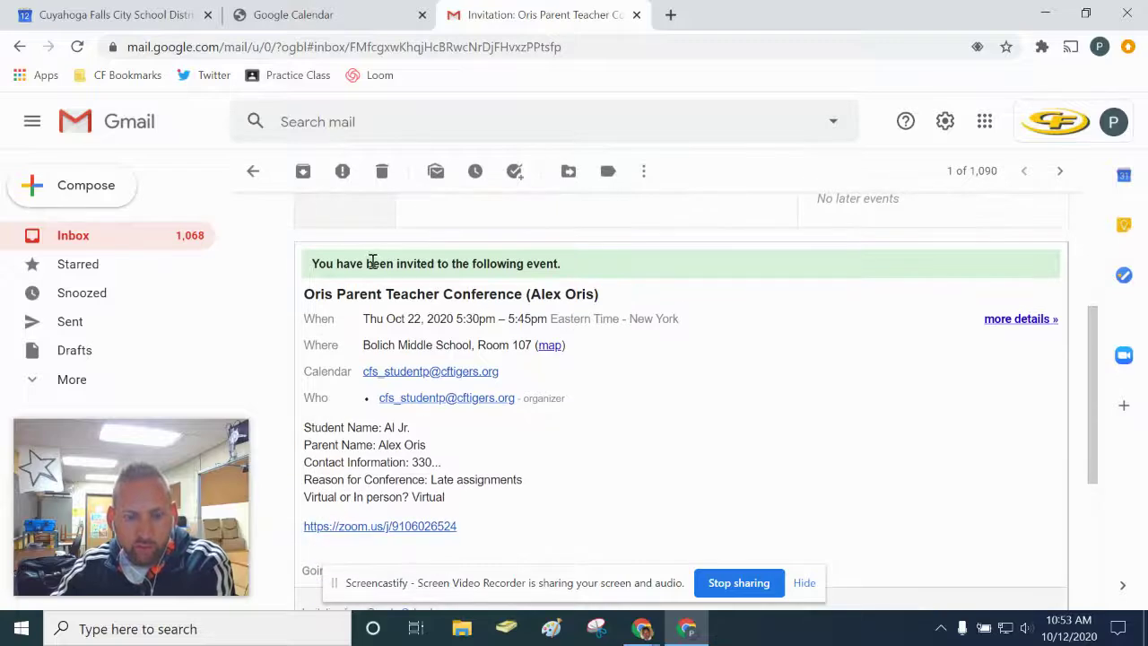
scroll(589, 287, "down", 1)
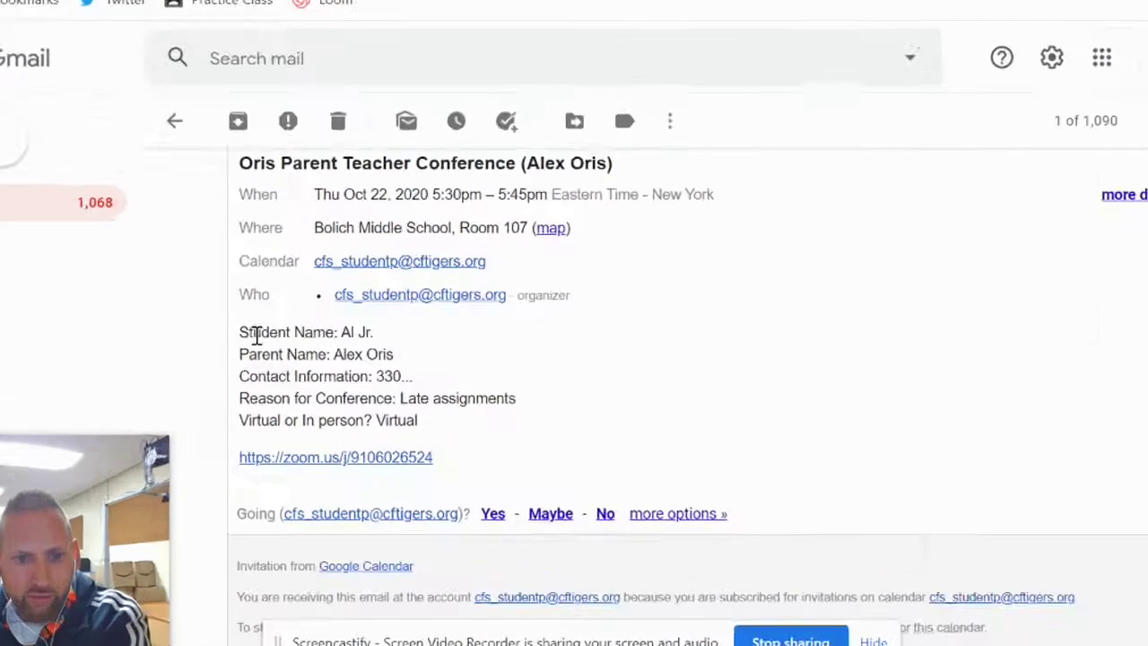
left_click_drag(308, 338, 476, 434)
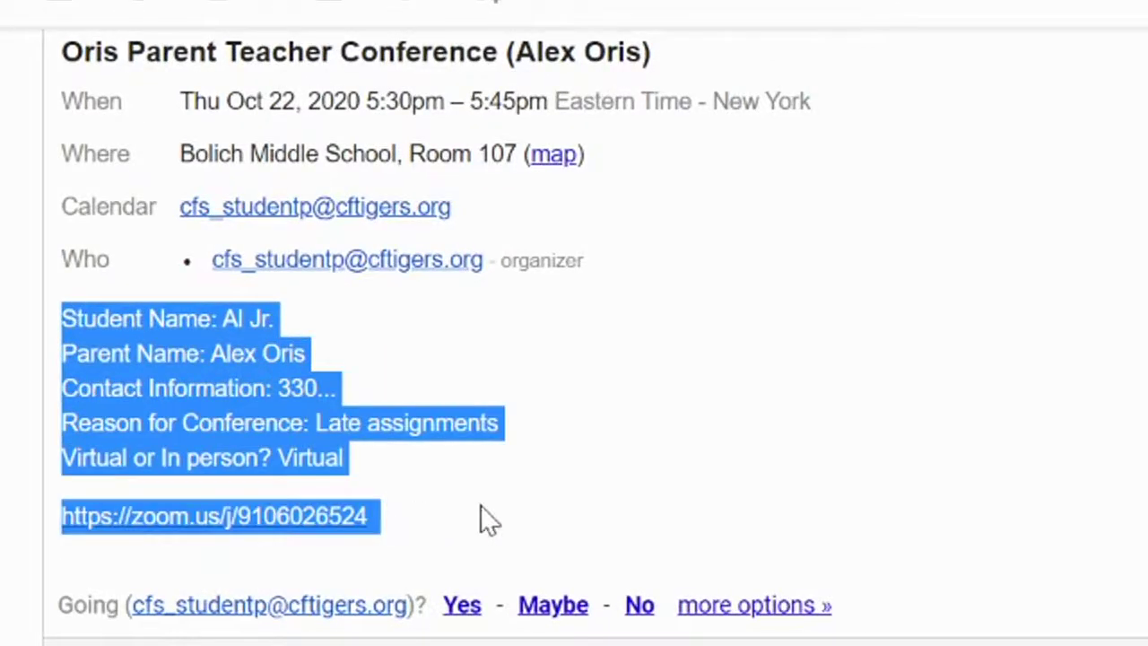
scroll(397, 404, "up", 3)
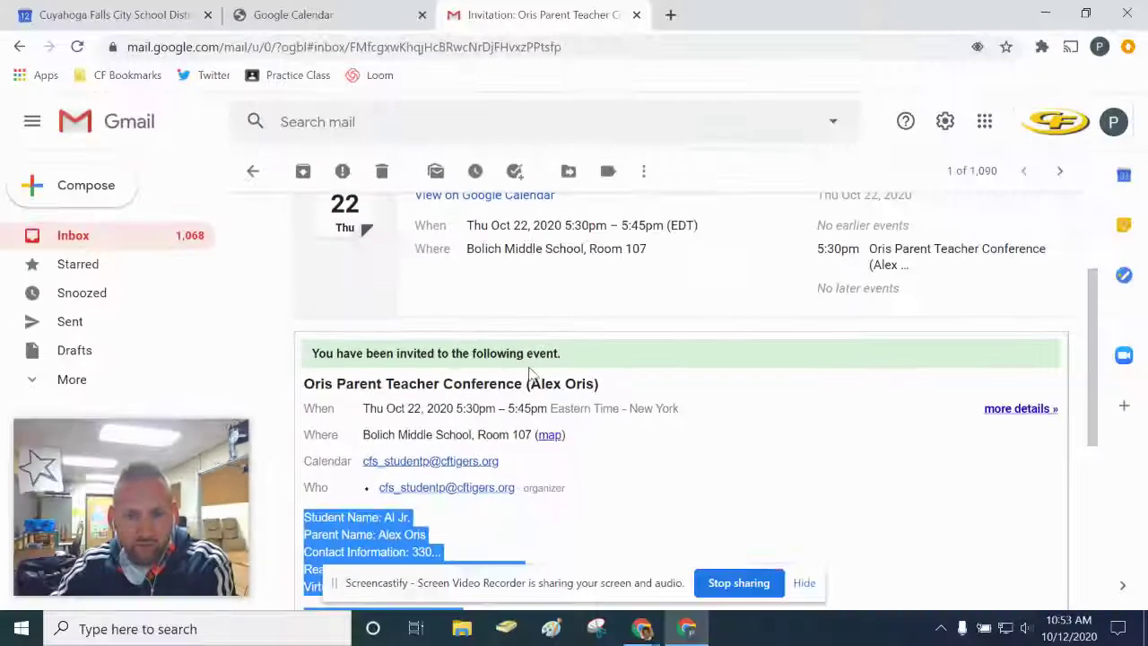
scroll(610, 351, "down", 1)
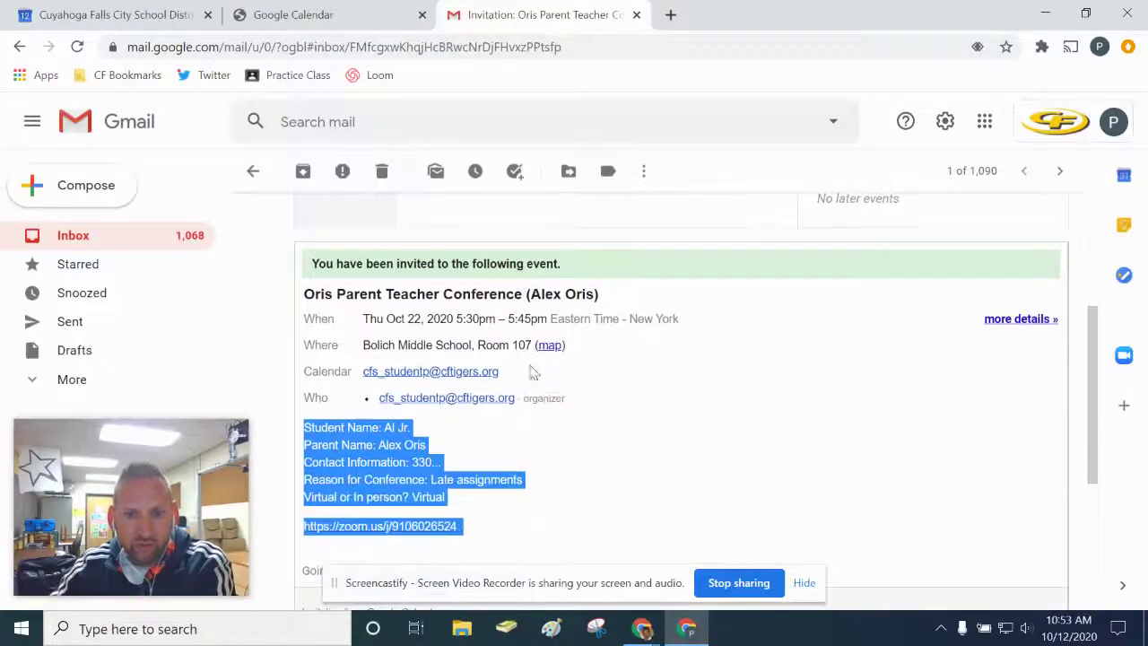
left_click(648, 381)
scroll(619, 433, "down", 1)
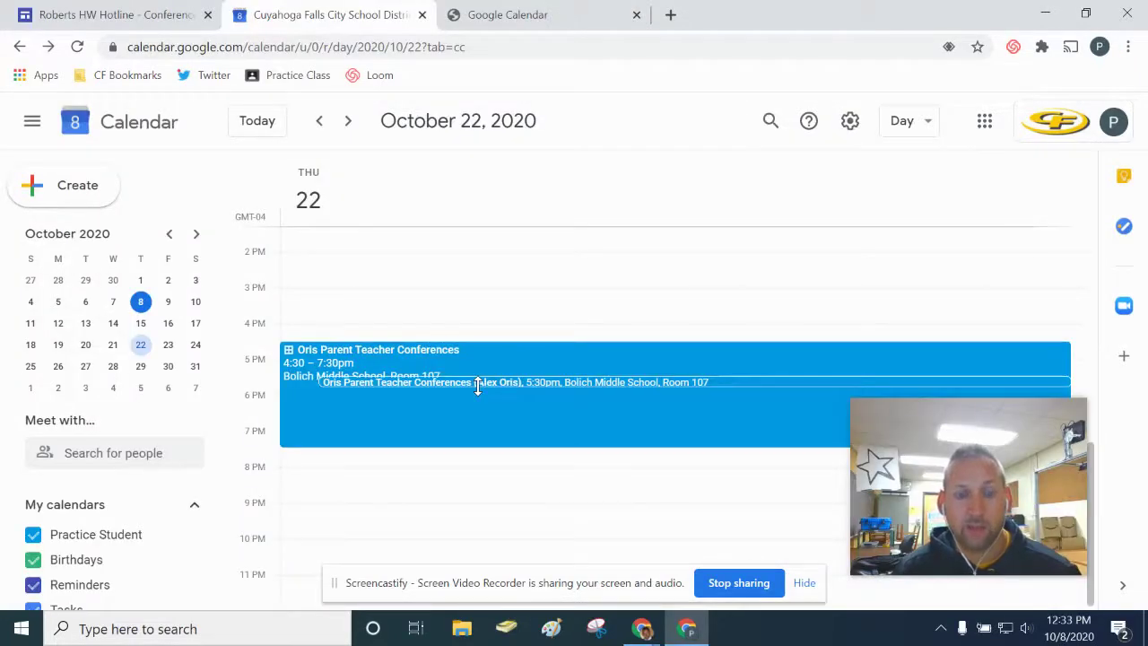
Reload the organizer's appointment sign-up page and go to the next available slots on October 22, 2020
left_click(511, 16)
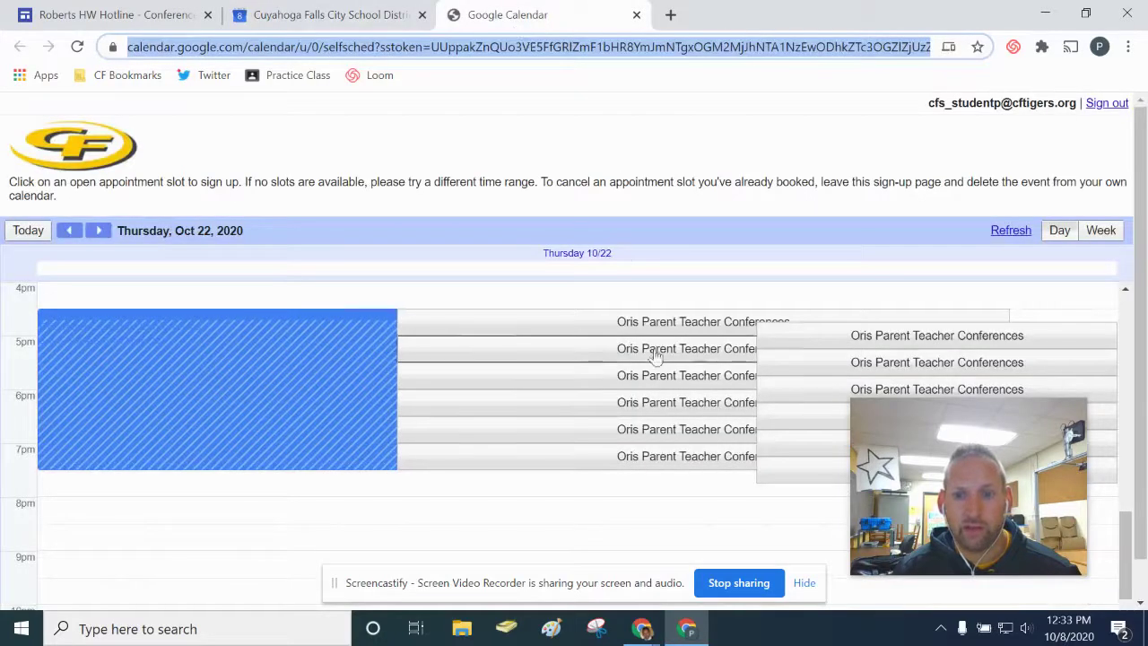
key("Return")
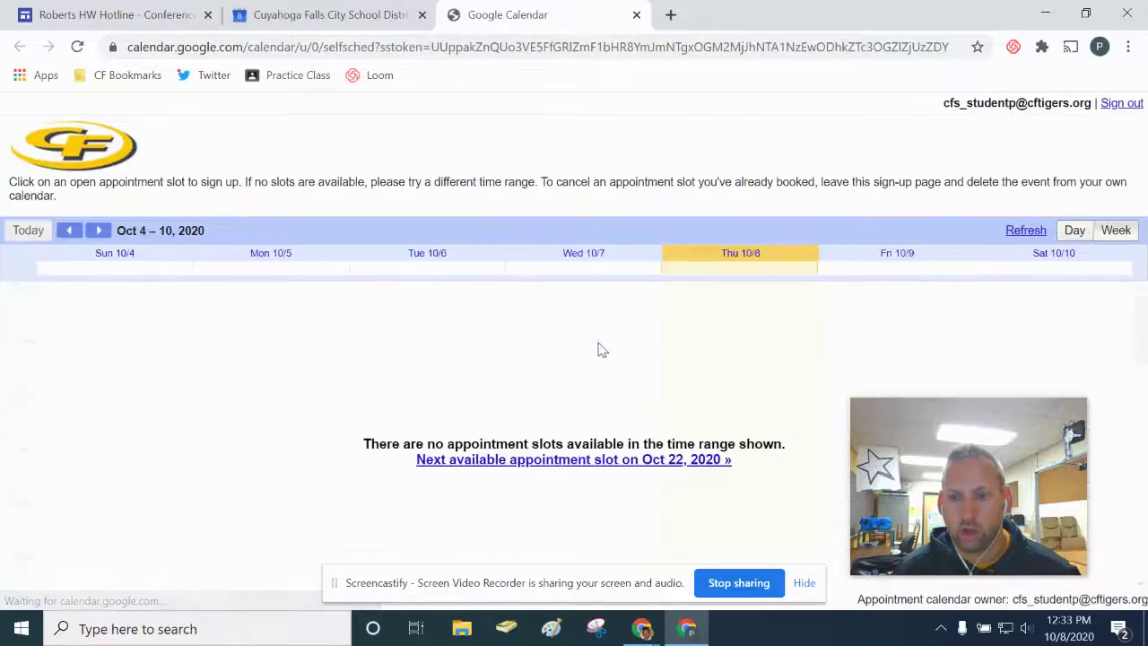
left_click(618, 463)
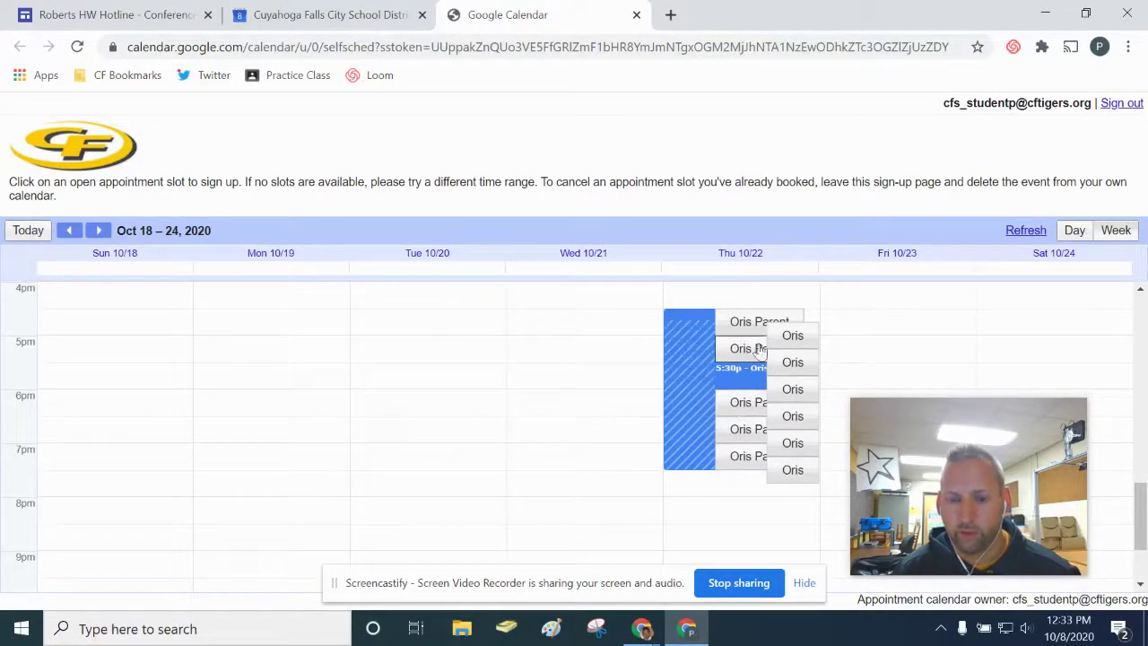
Book the October 22 slot at 5:45pm as a break, entering "Break" as the student name, and stay on the sign-up page
left_click(782, 395)
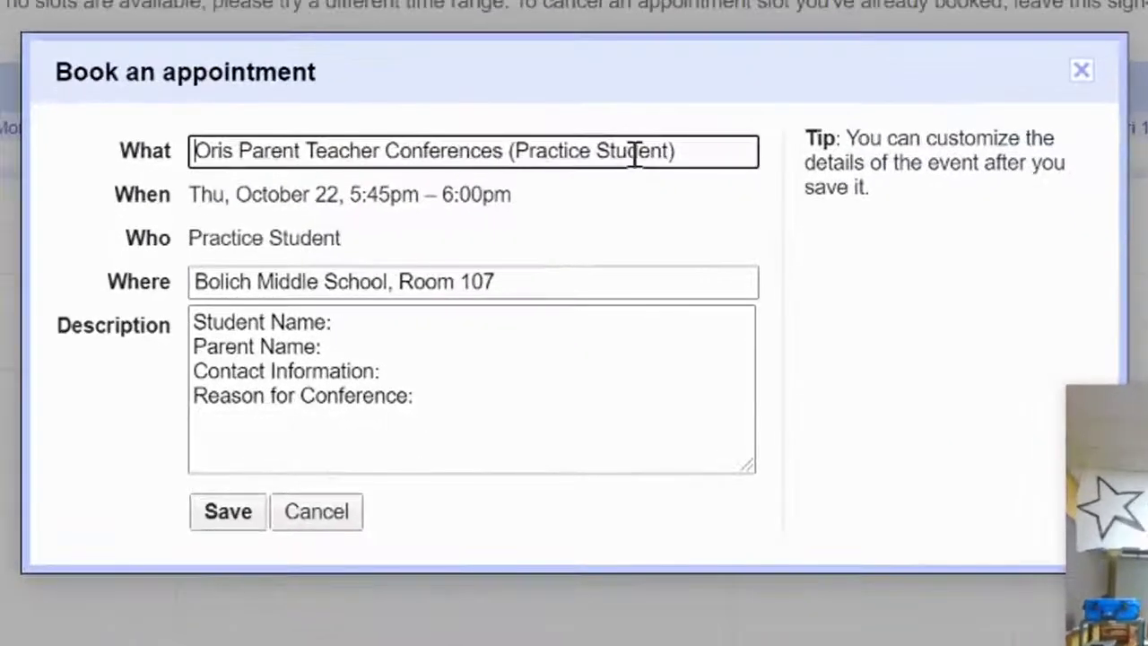
left_click_drag(517, 150, 671, 154)
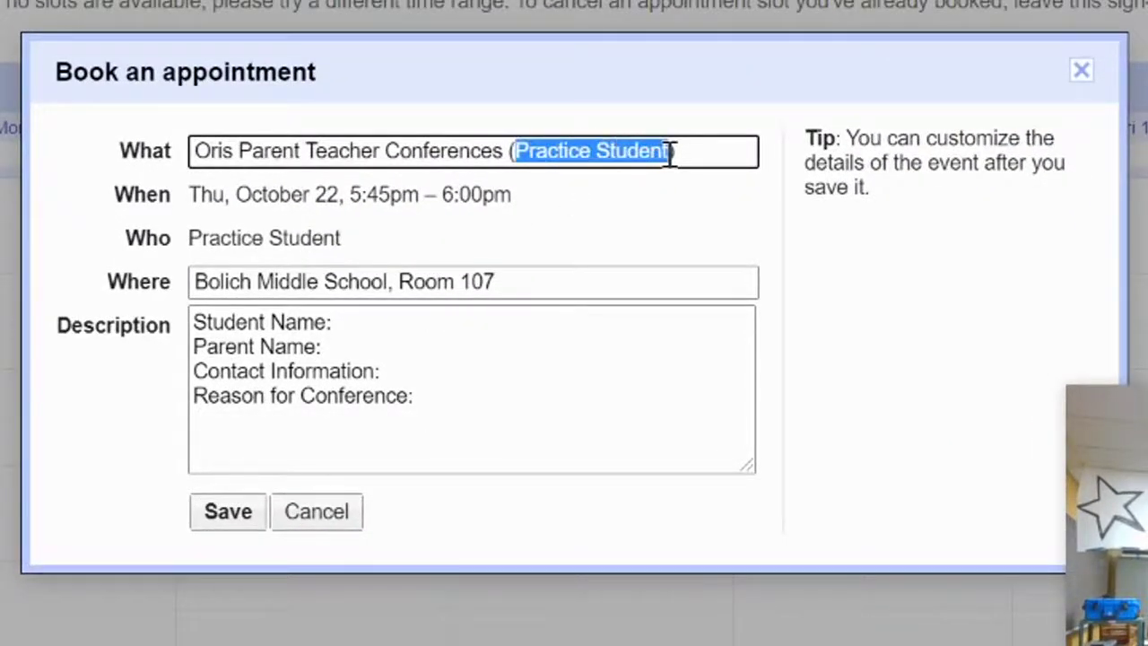
left_click(456, 342)
left_click(475, 324)
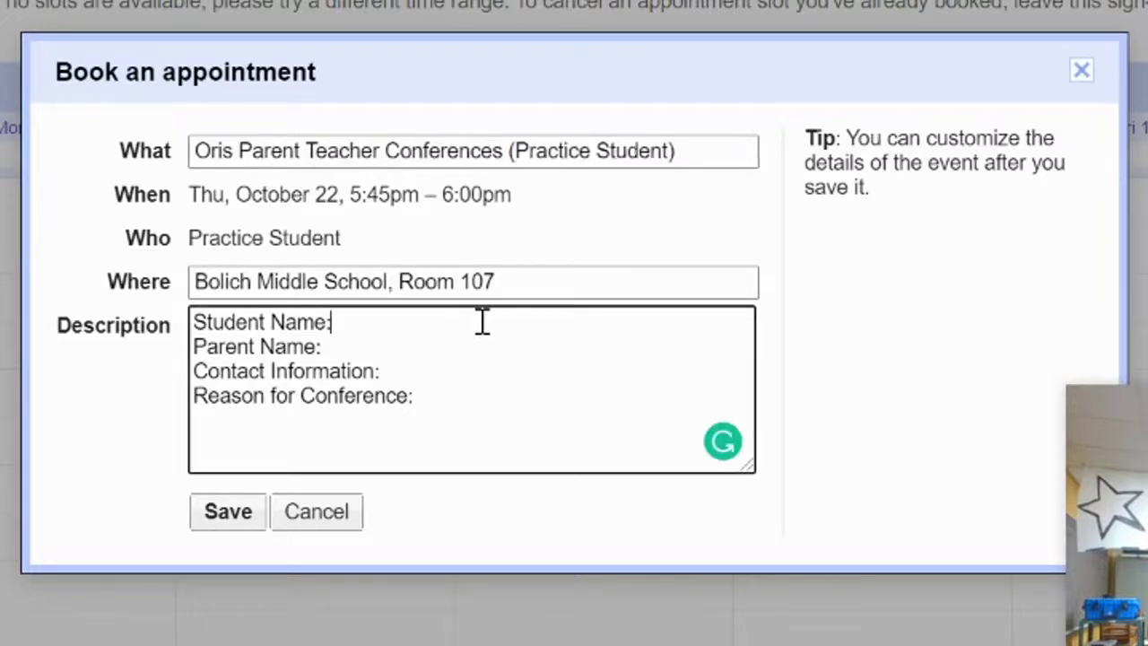
type("Break")
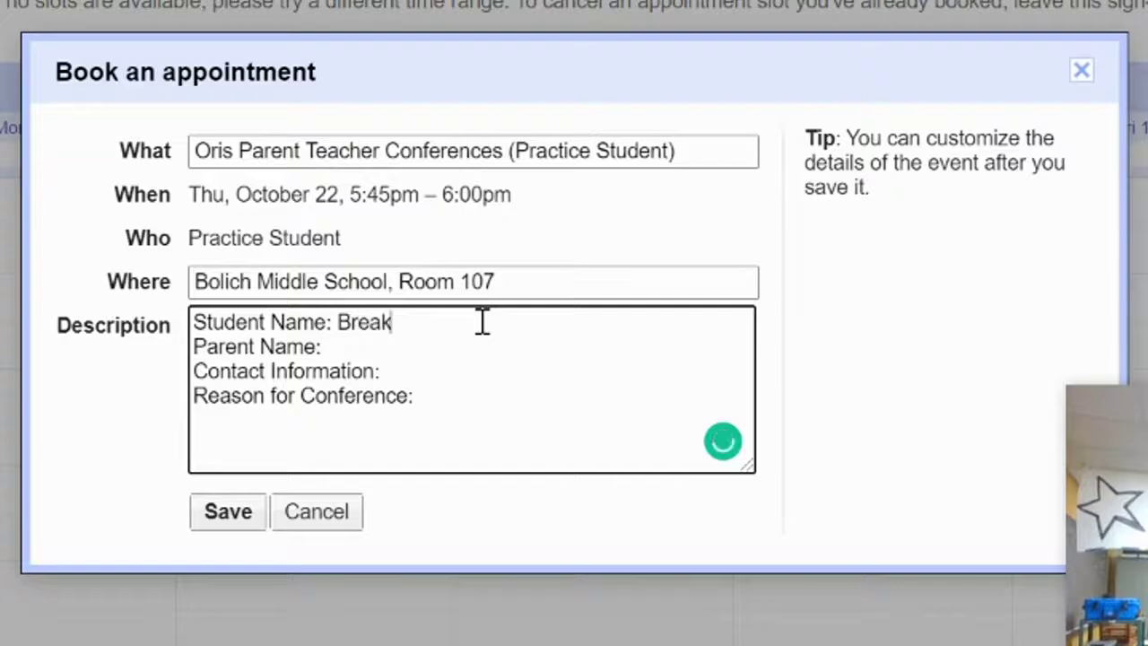
left_click(212, 525)
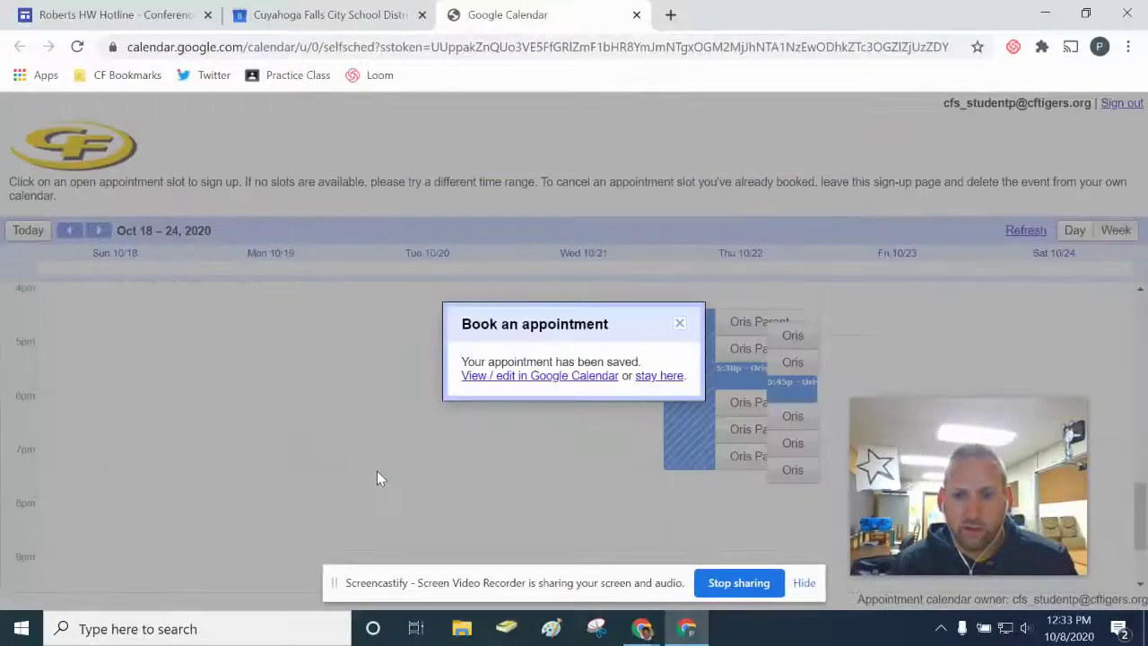
left_click(679, 325)
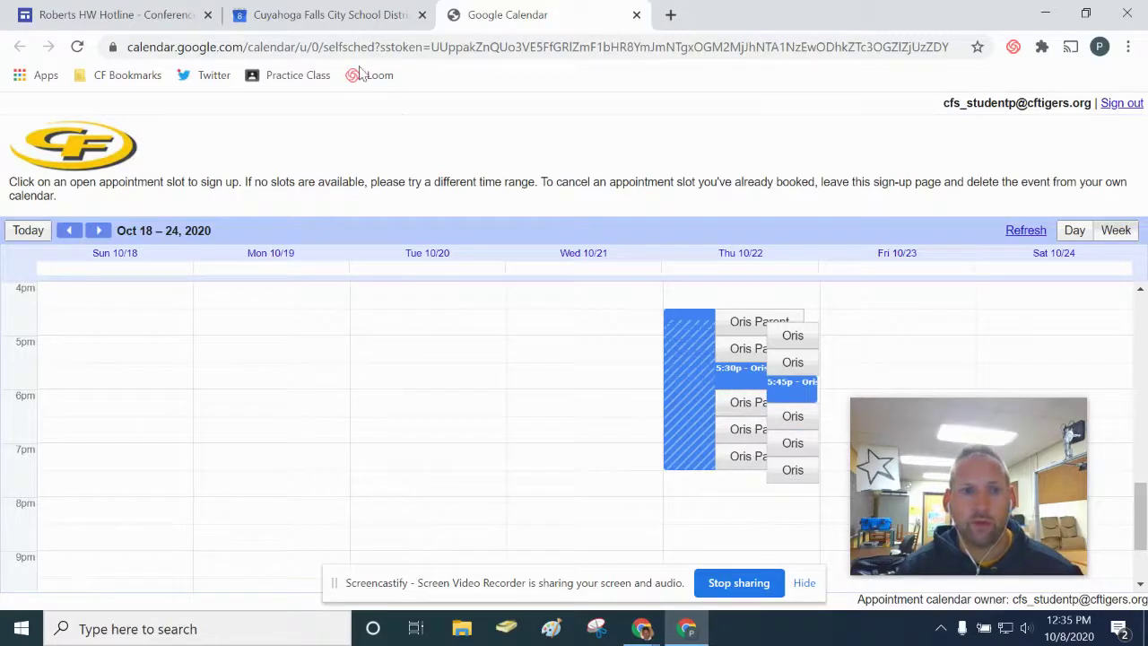
Check the details of the 5:30pm and 5:45pm bookings on the organizer's October 22 calendar
left_click(341, 22)
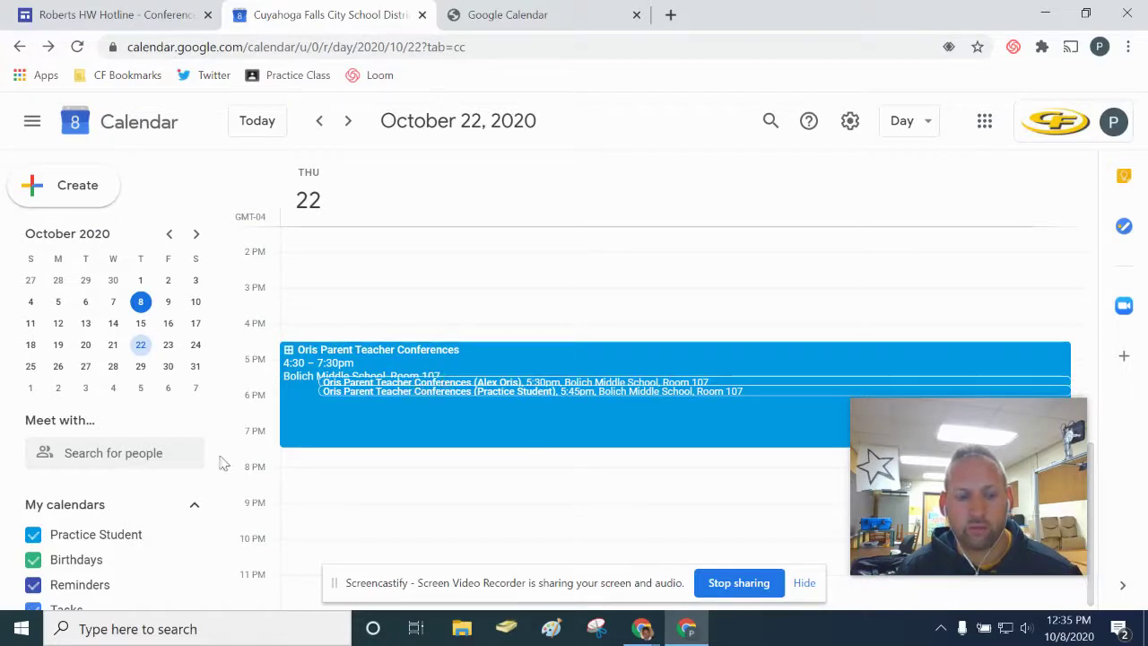
left_click(413, 385)
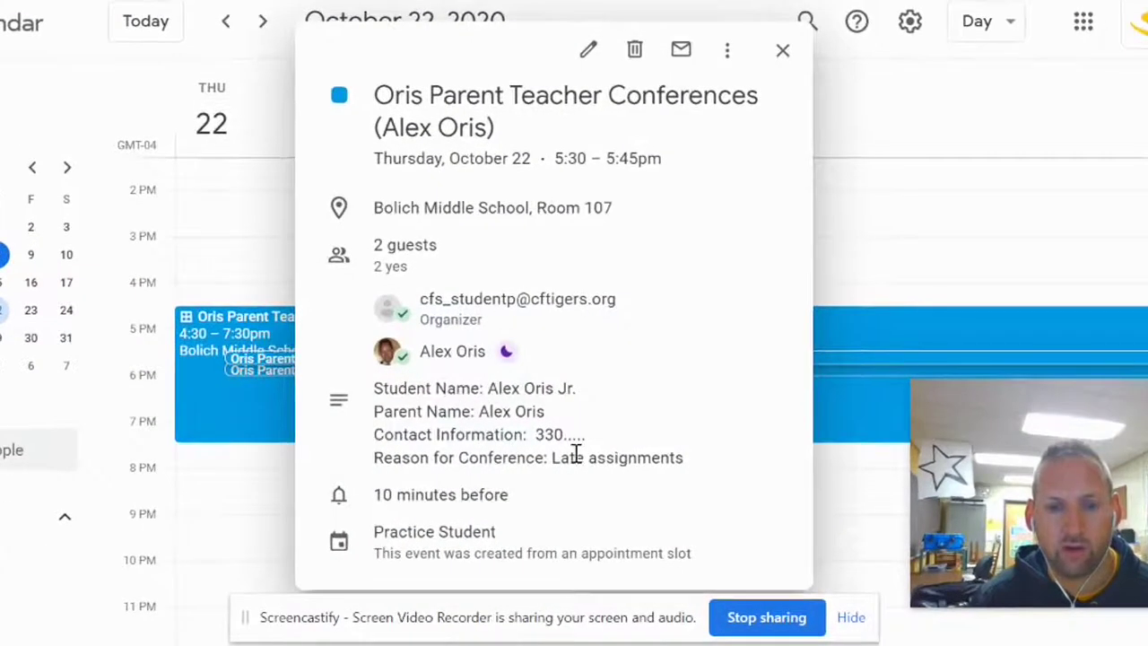
left_click(287, 372)
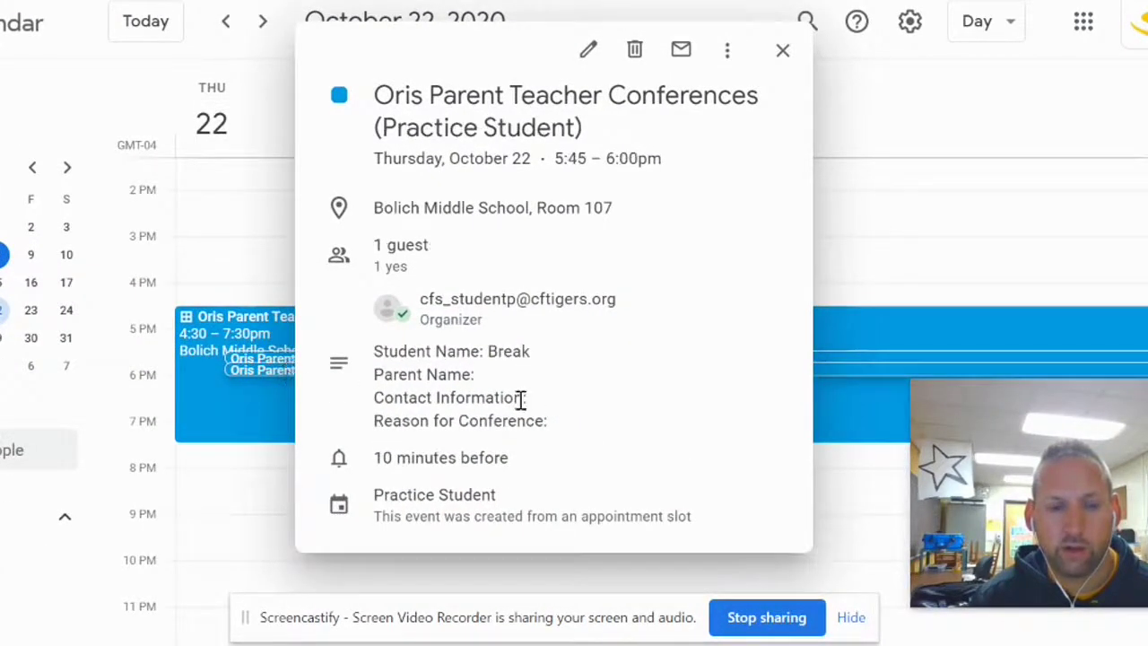
Close the 5:45pm booking's details and search the calendar for "conference"
left_click(783, 51)
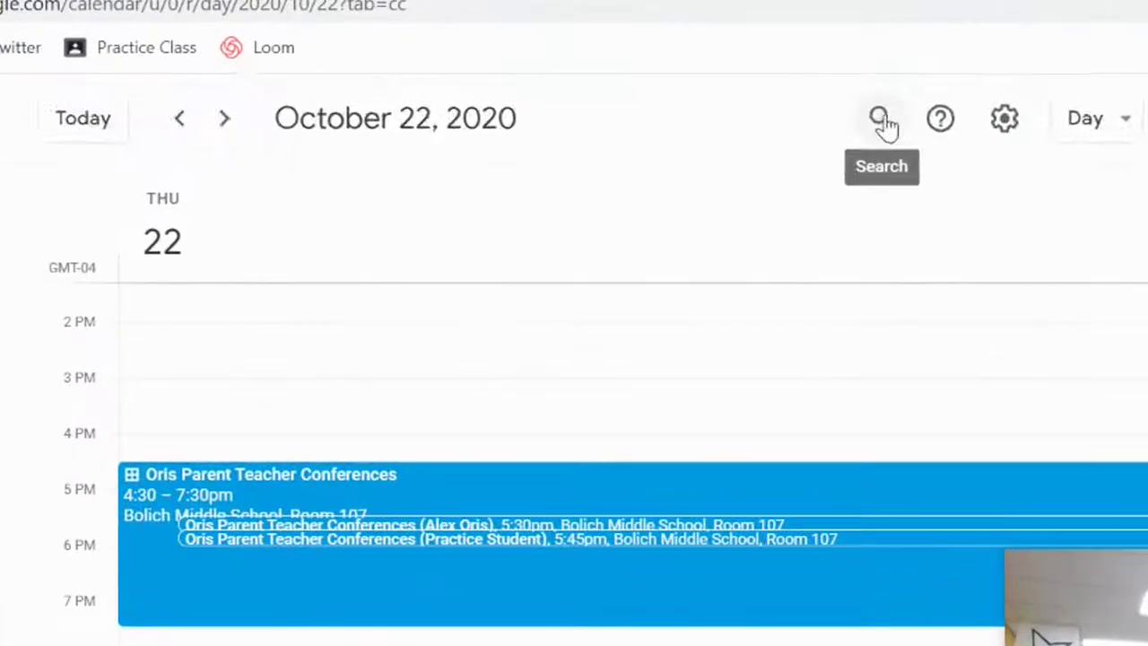
left_click(768, 126)
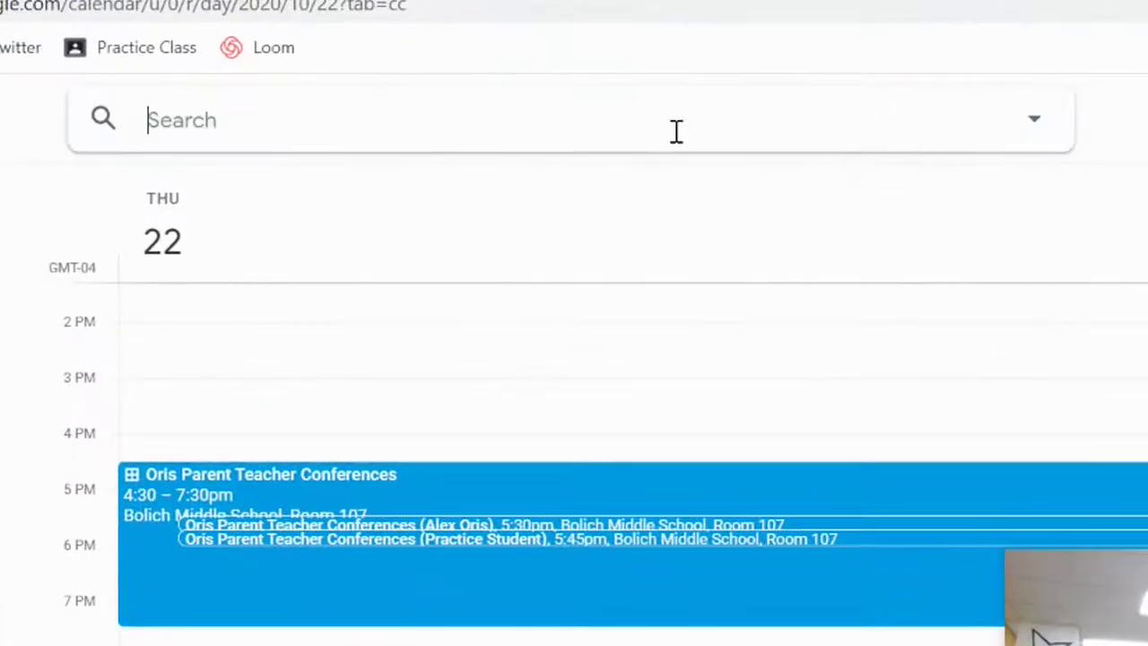
type("conferen")
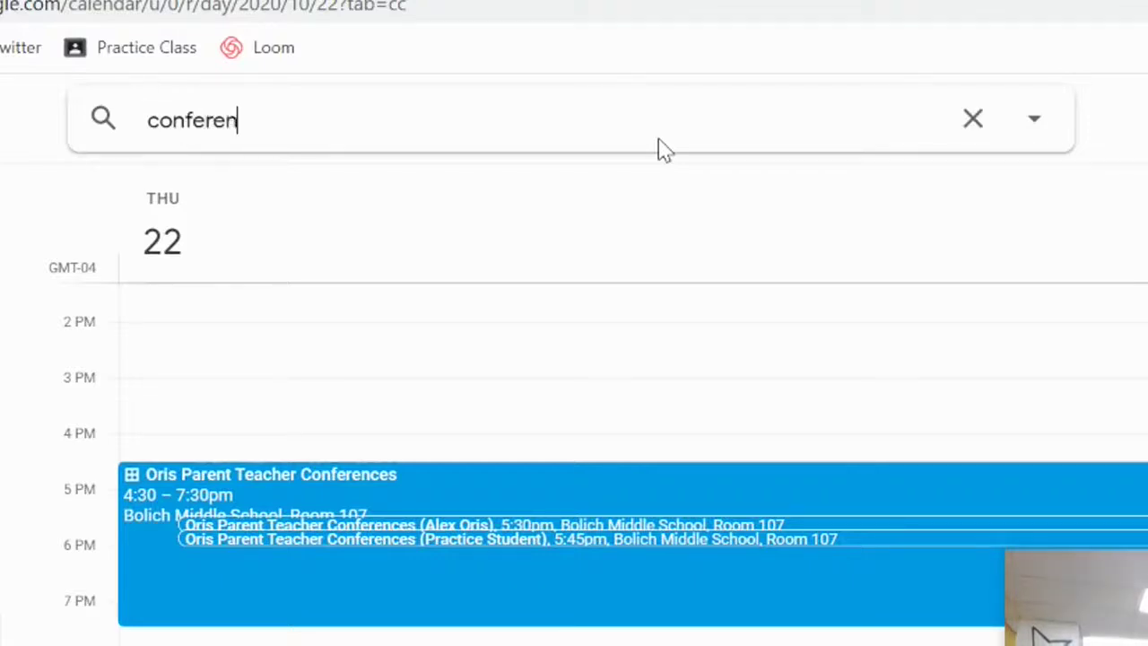
type("ce")
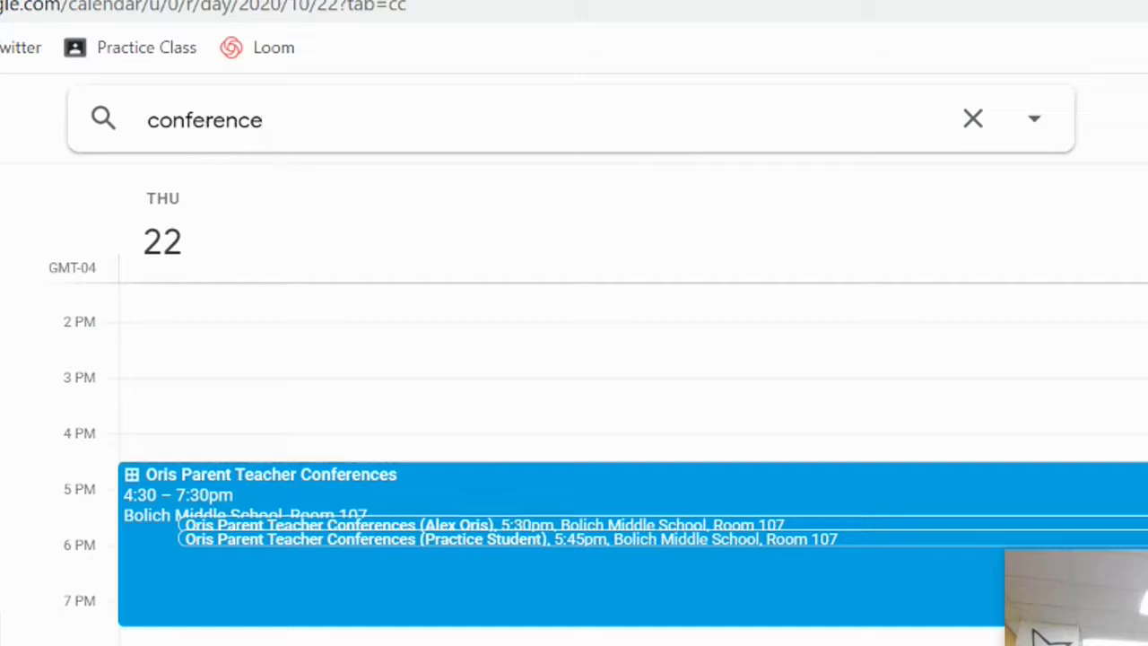
key("Return")
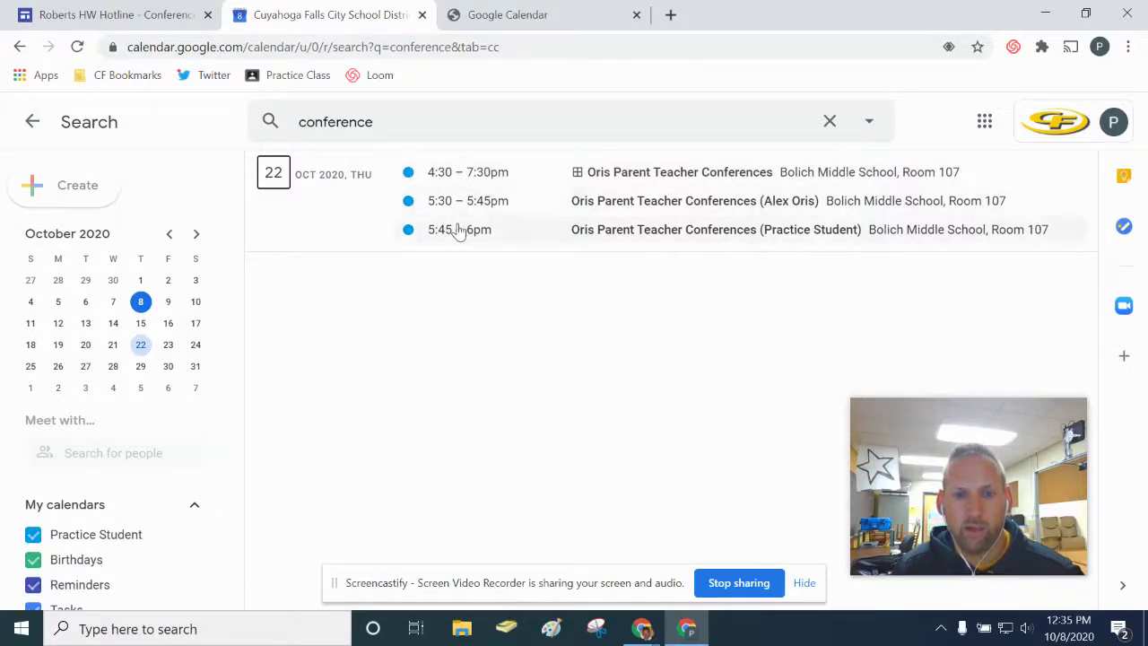
Check the details of the 5:30pm and 5:45pm bookings from the search results, and close them
left_click(623, 208)
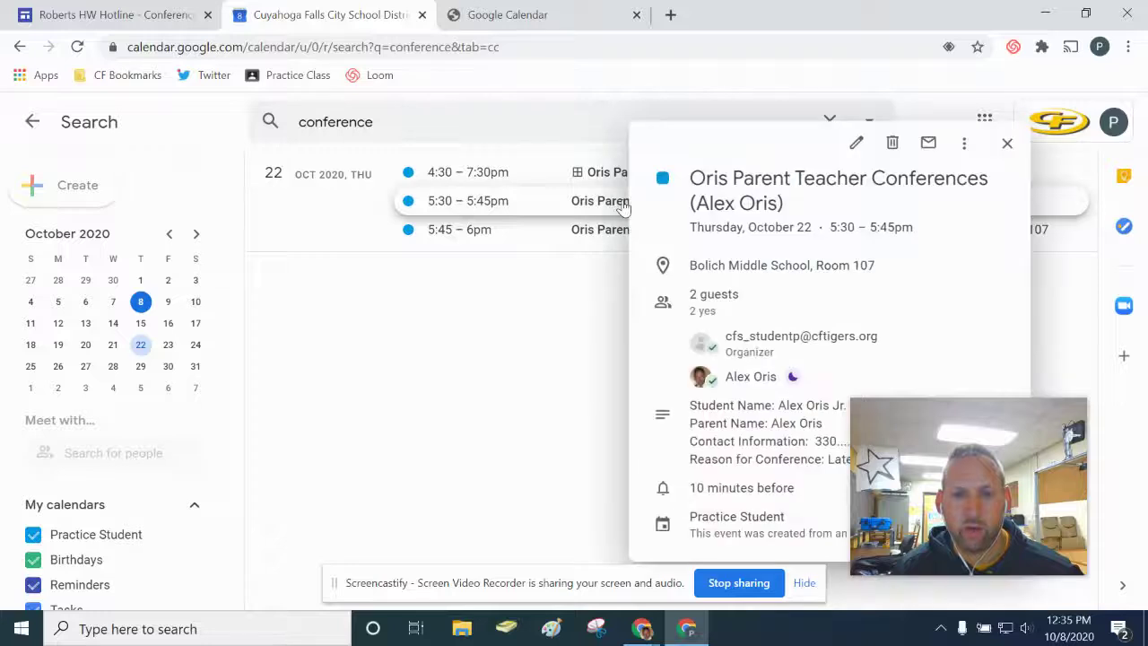
left_click(533, 235)
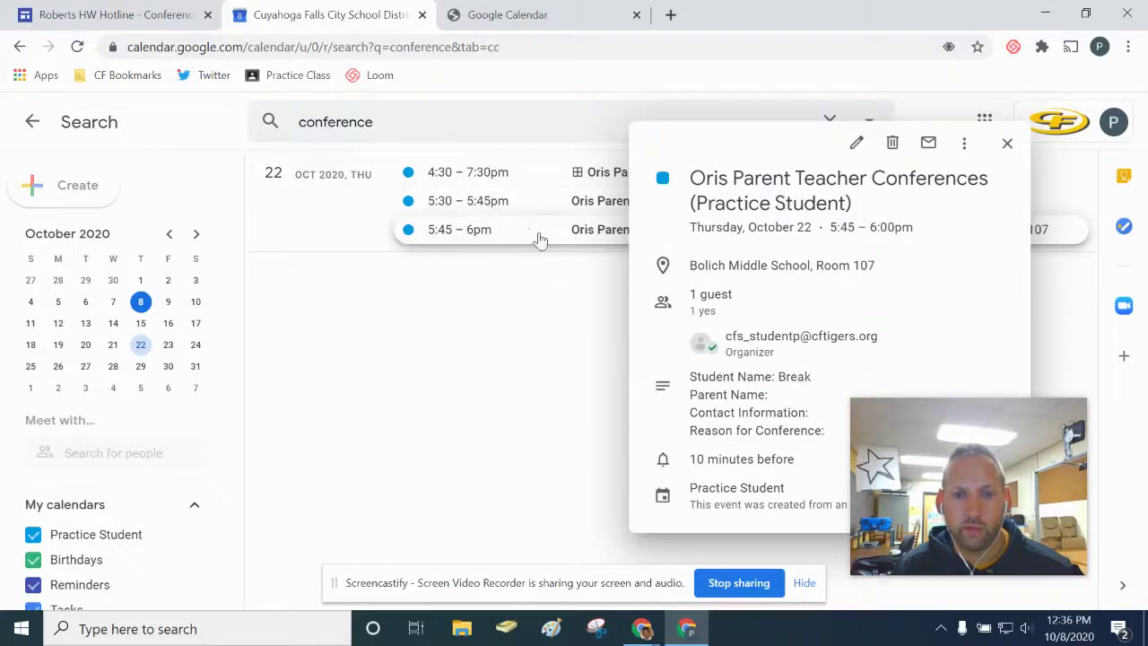
left_click(1010, 146)
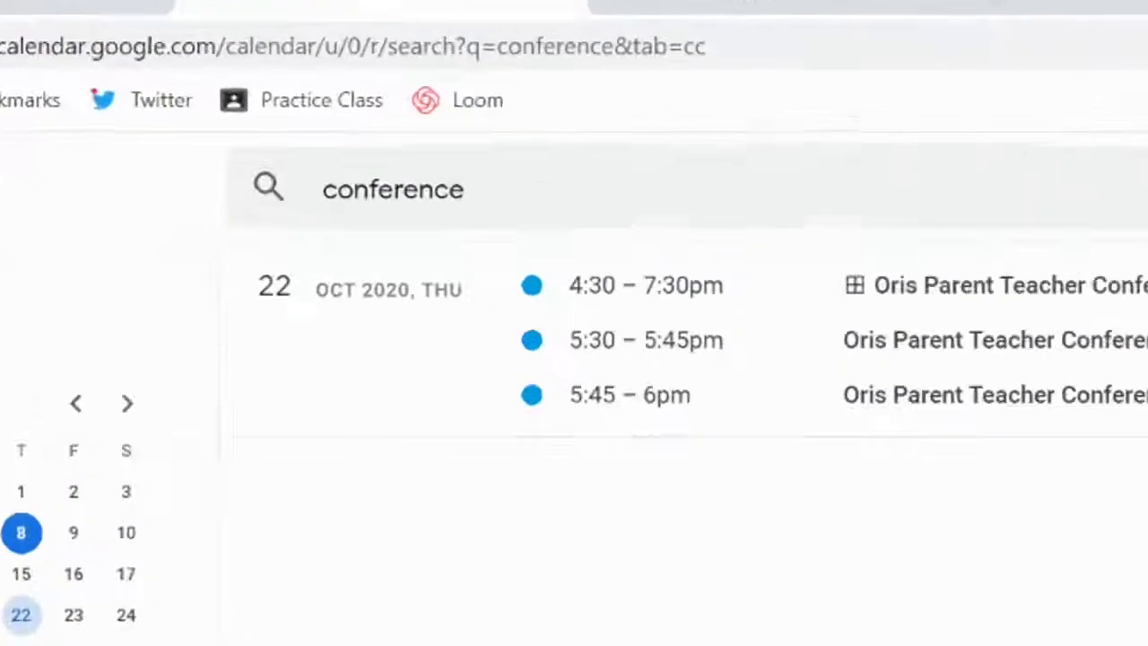
Preview the printout of the conference search results and close the preview without printing
key("ctrl+p")
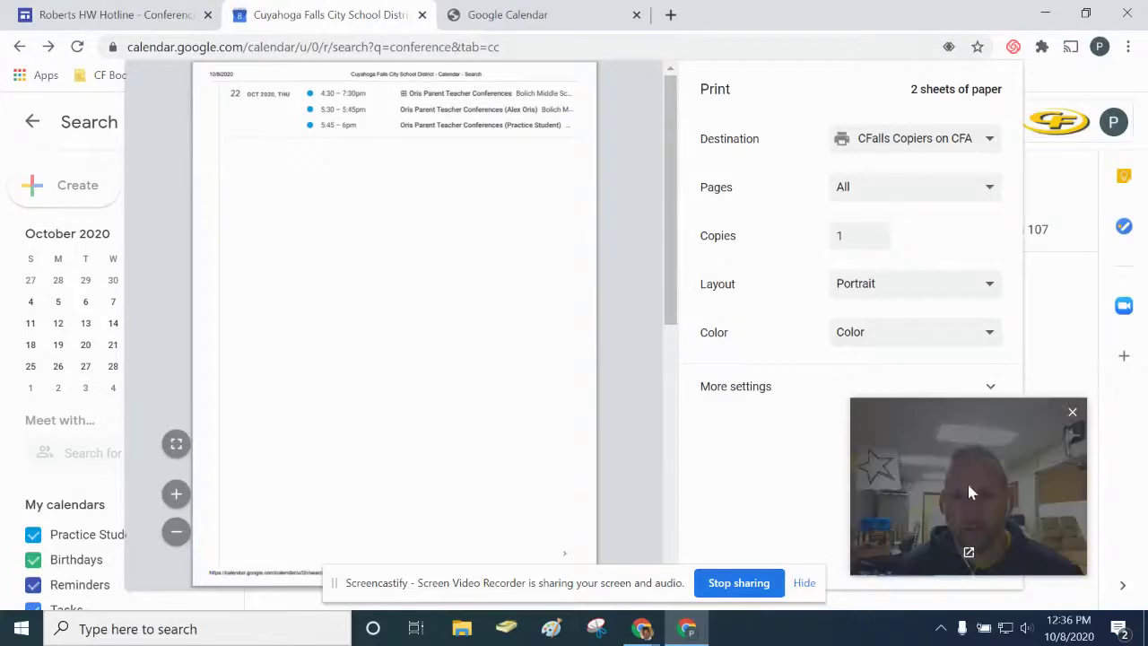
left_click_drag(966, 492, 966, 420)
left_click(976, 559)
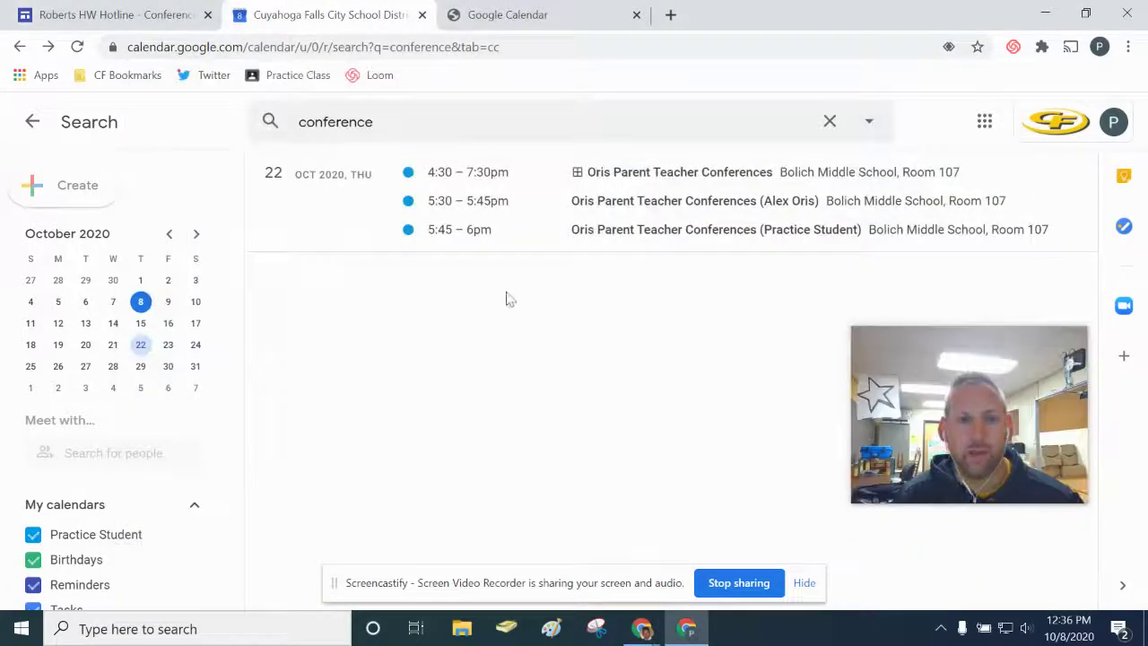
Examine the Roberts HW Hotline conferences page for its sign-up instructions, teacher links by subject, help section and time zone example
left_click(133, 20)
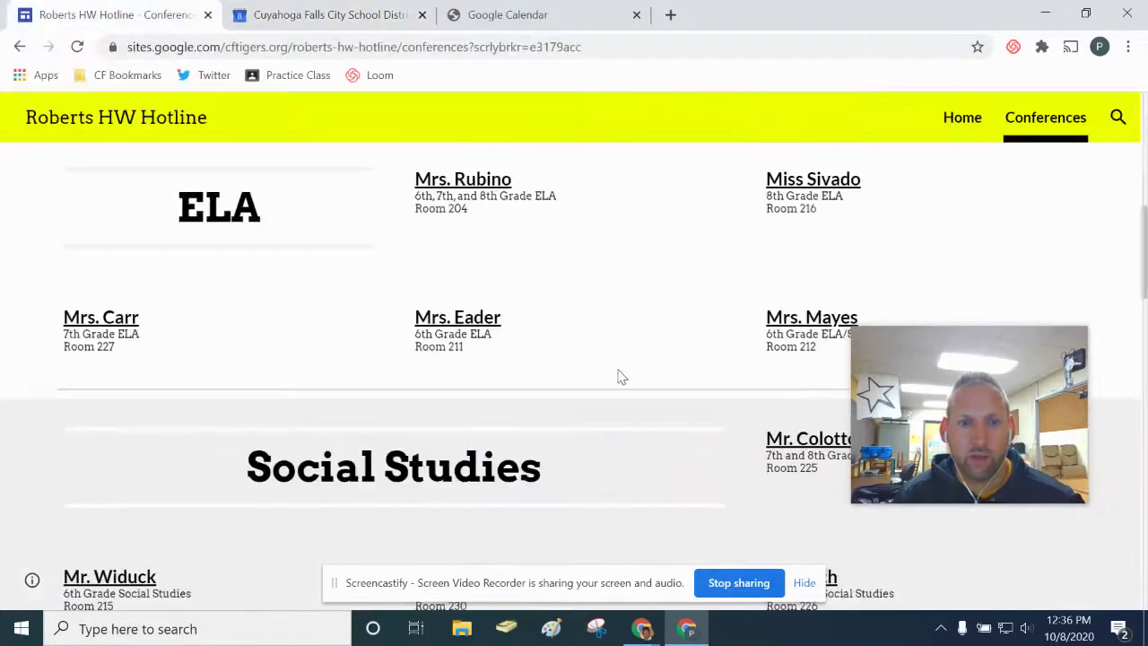
scroll(618, 377, "up", 6)
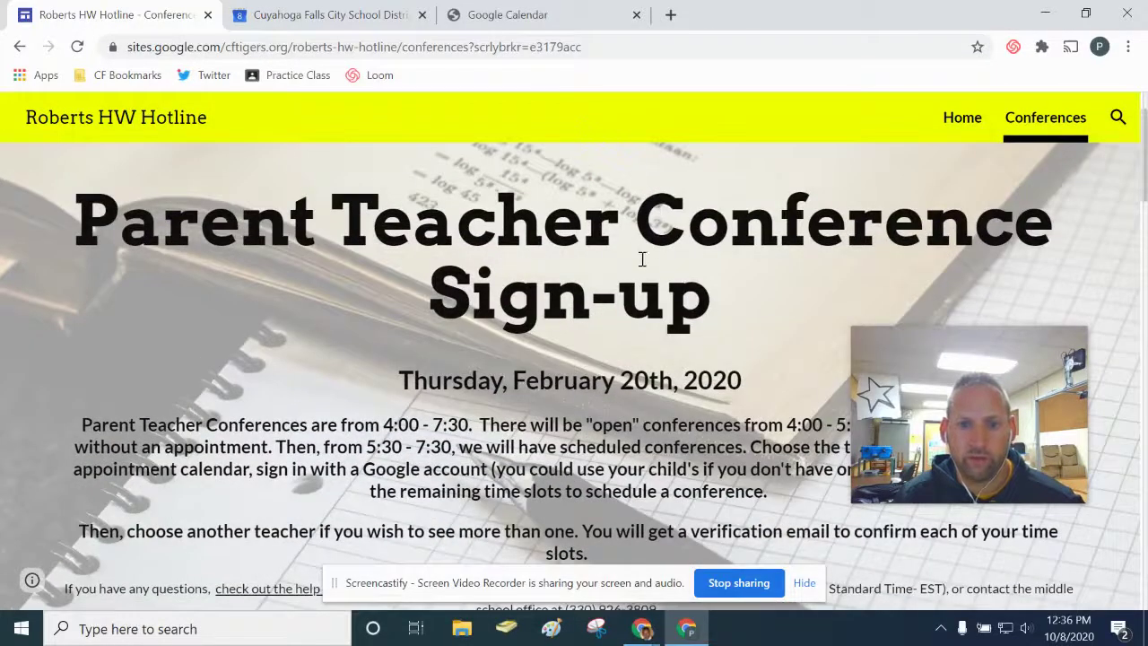
scroll(606, 310, "down", 2)
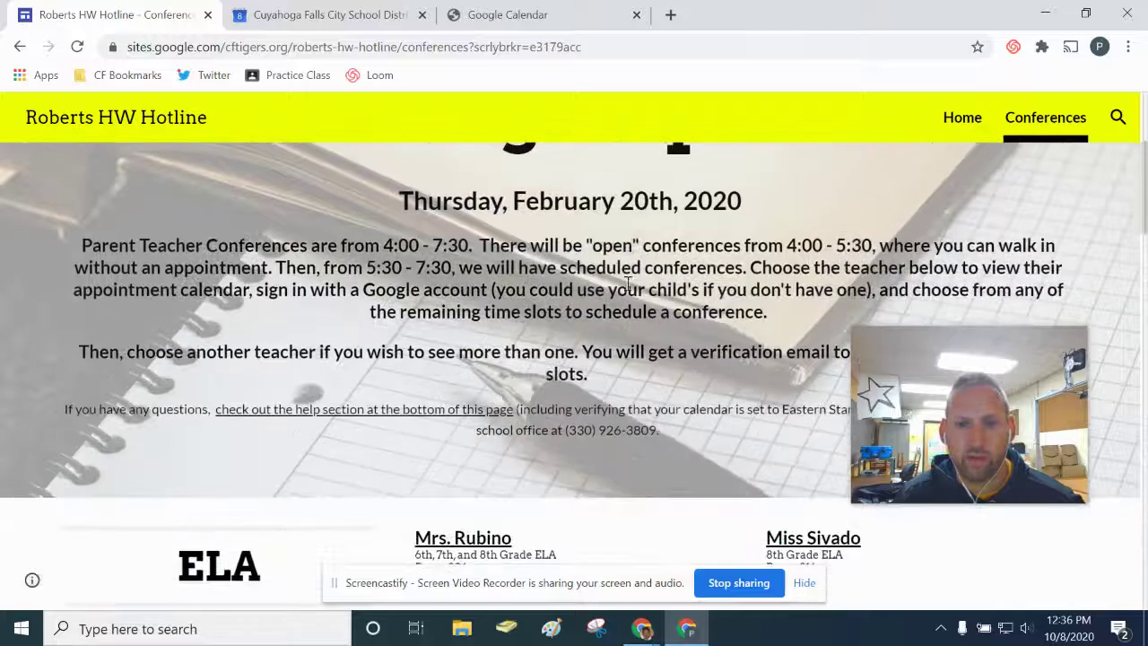
scroll(634, 208, "down", 4)
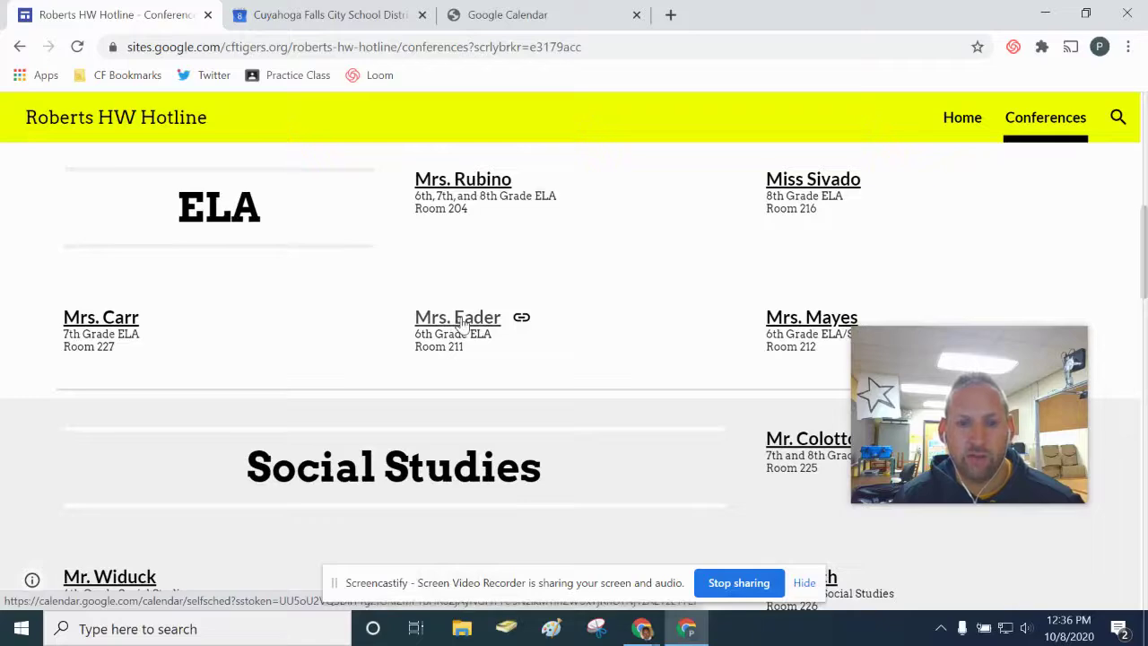
scroll(615, 389, "down", 12)
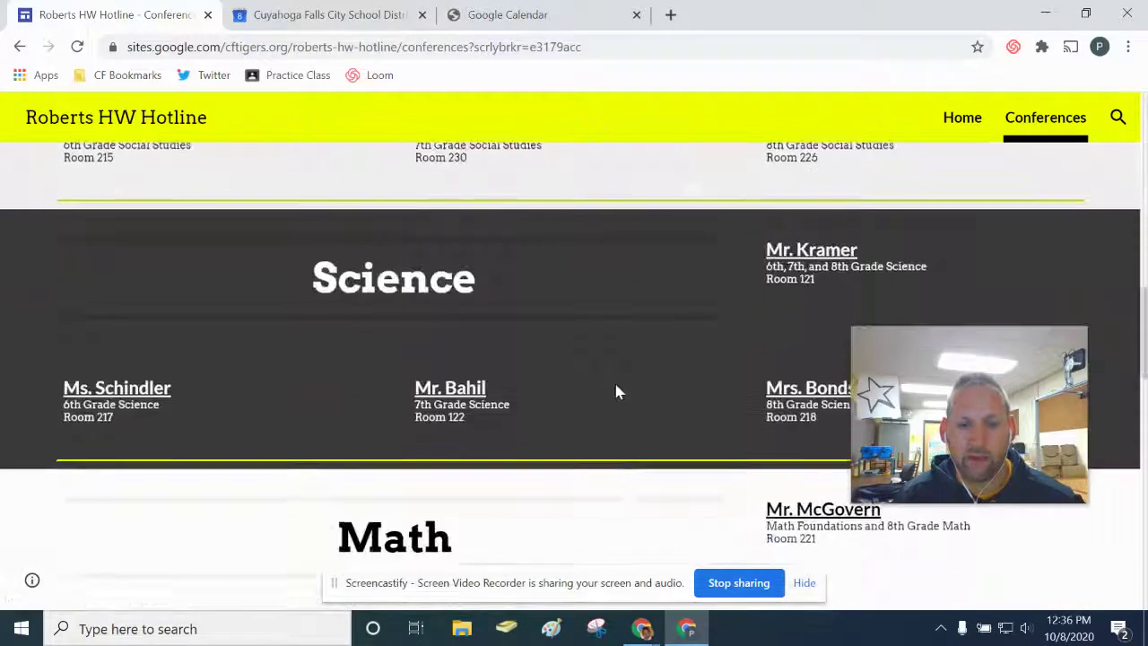
scroll(617, 391, "down", 9)
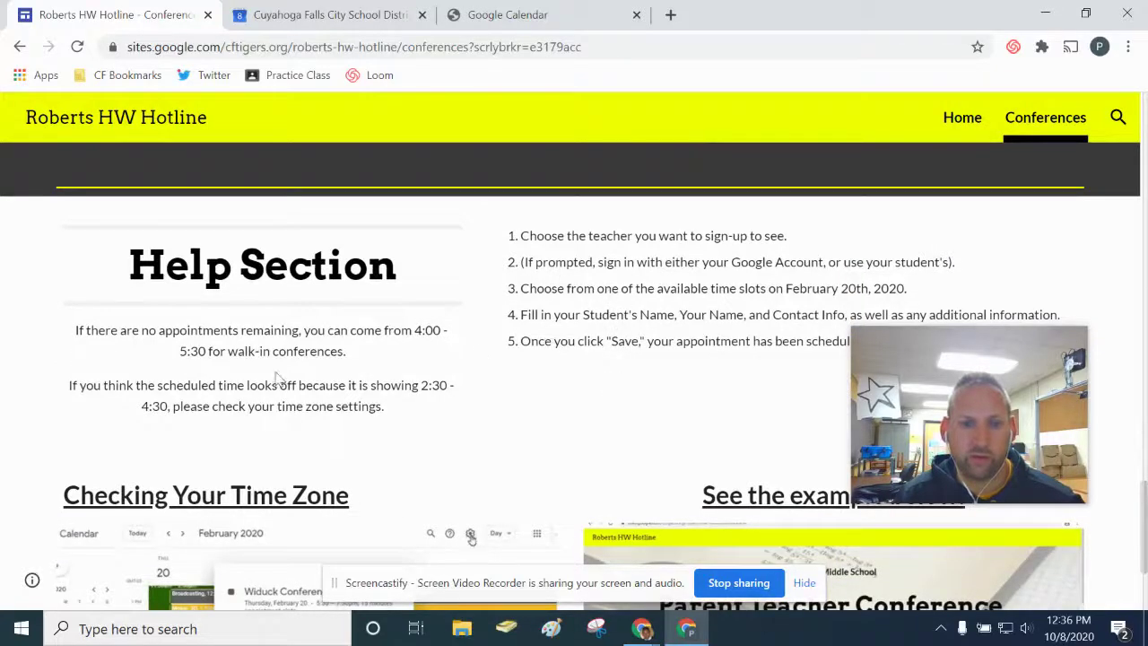
scroll(296, 371, "down", 1)
scroll(296, 371, "down", 1)
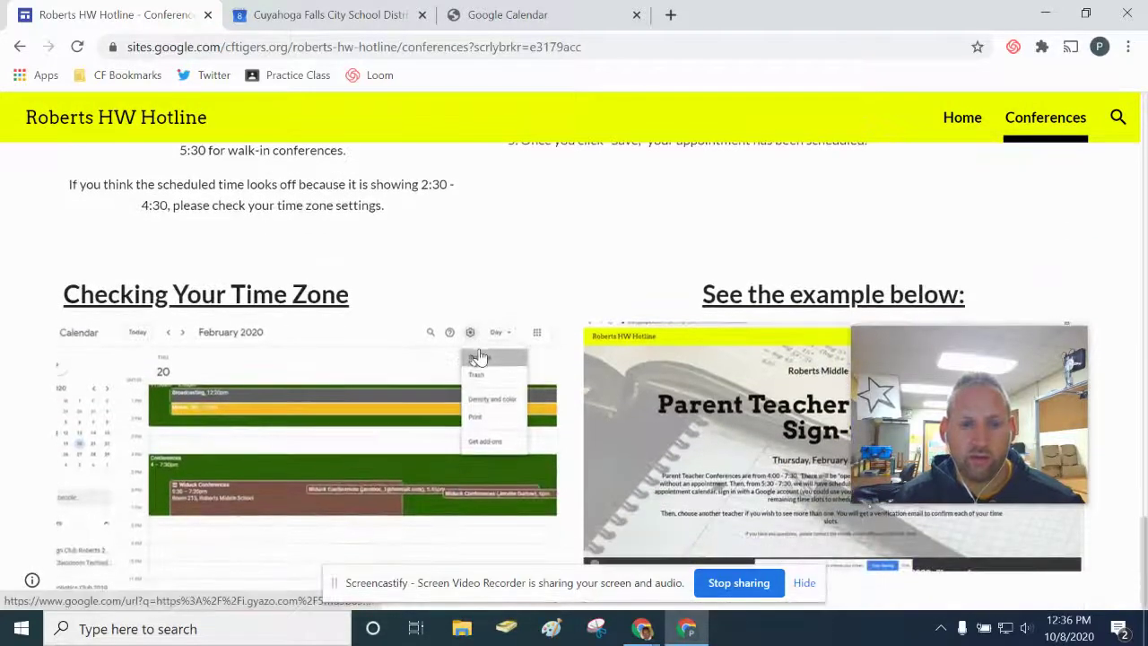
left_click_drag(963, 369, 977, 155)
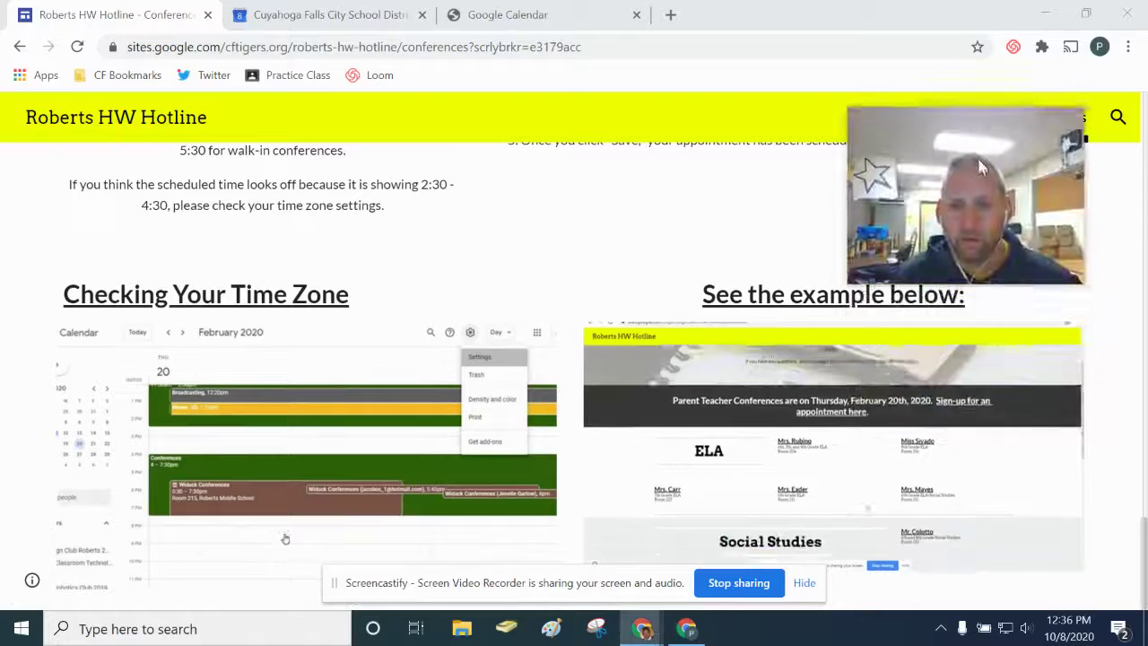